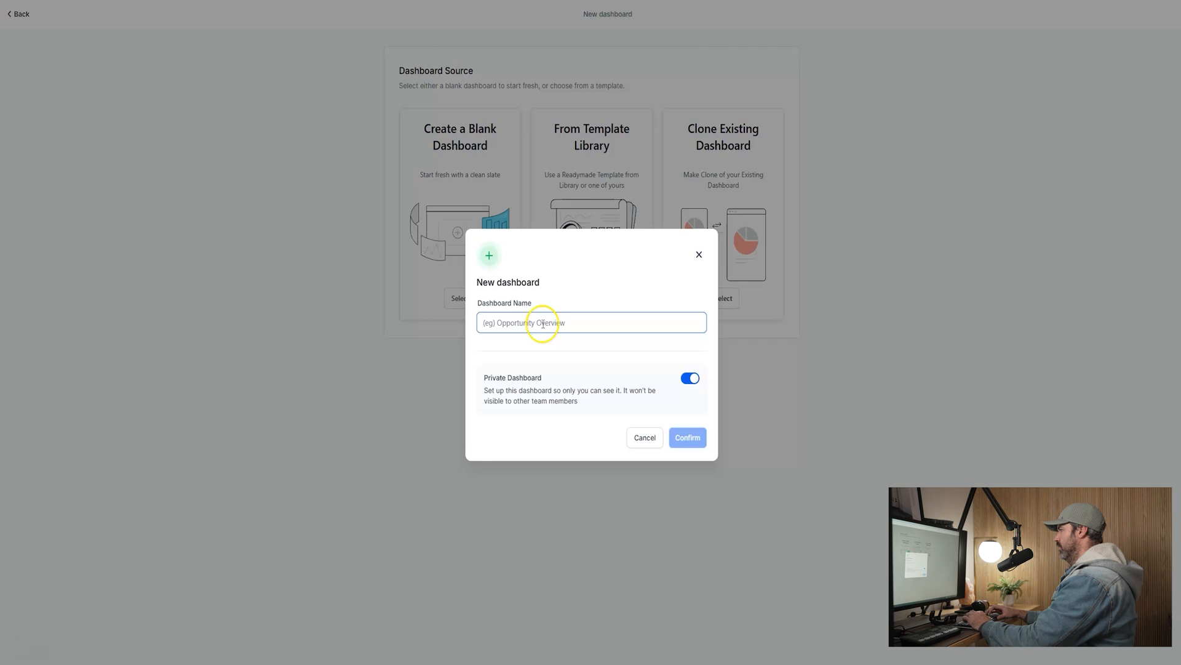
Create the private dashboard with the name "Purchase Metrics Test" and start adding a widget to it manually.
text(P)
key(BackSpace)
text(Purchase Metrics Test)
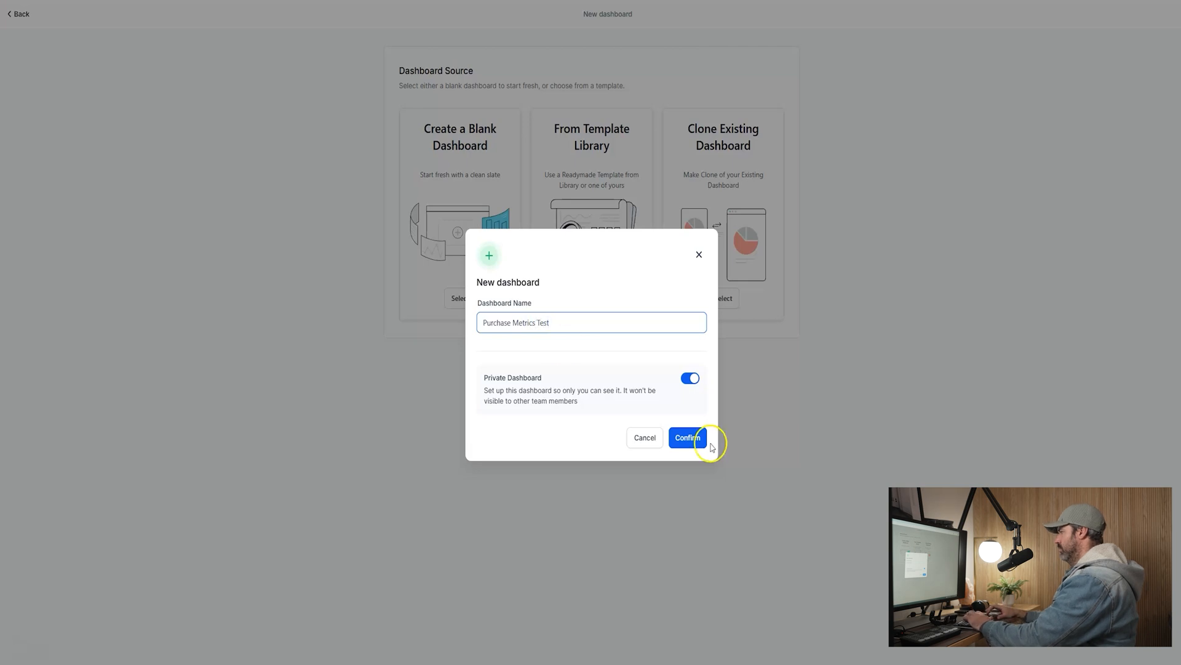
click(691, 440)
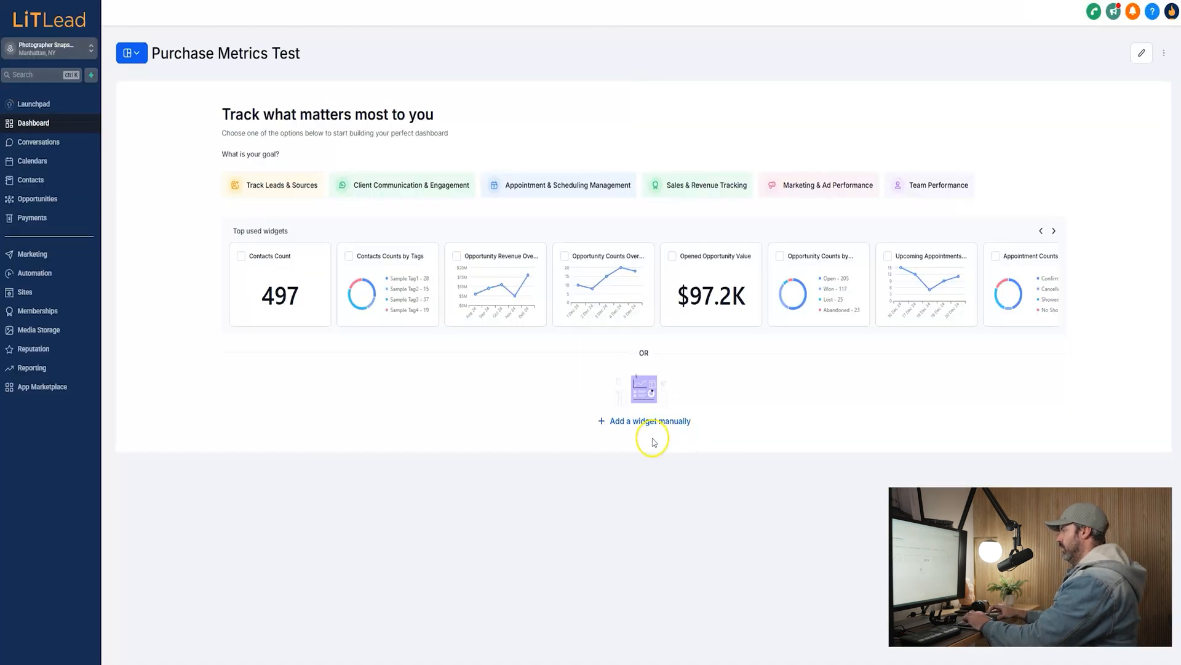
click(636, 423)
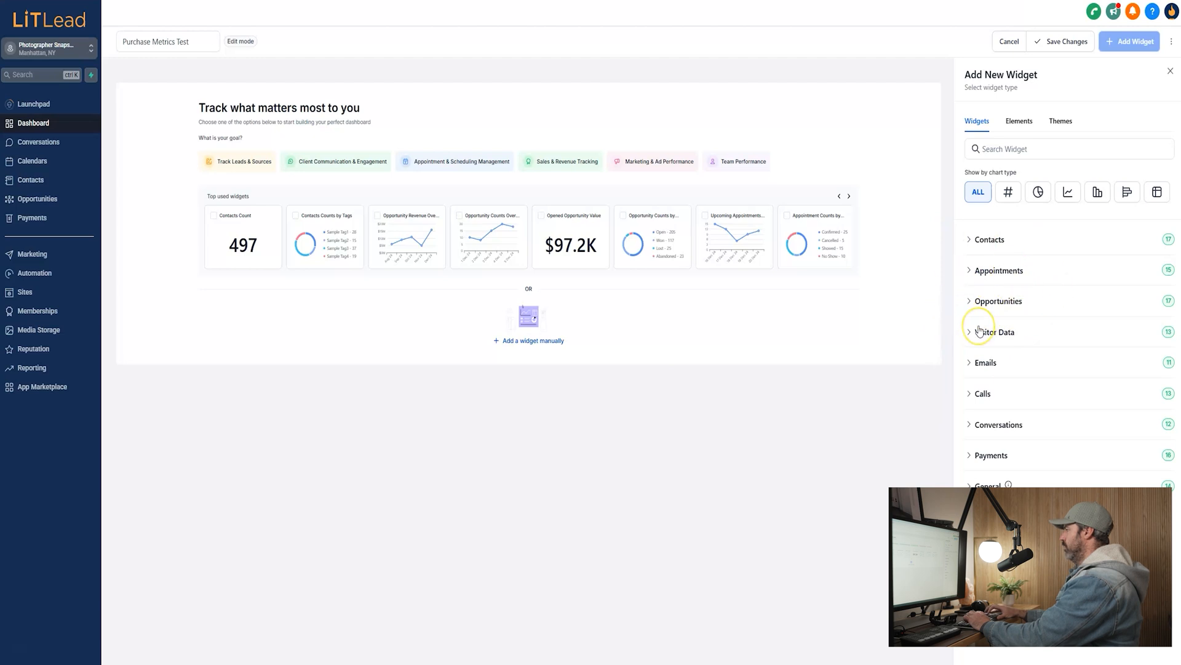
Look through the Payments widgets available for the dashboard.
click(968, 456)
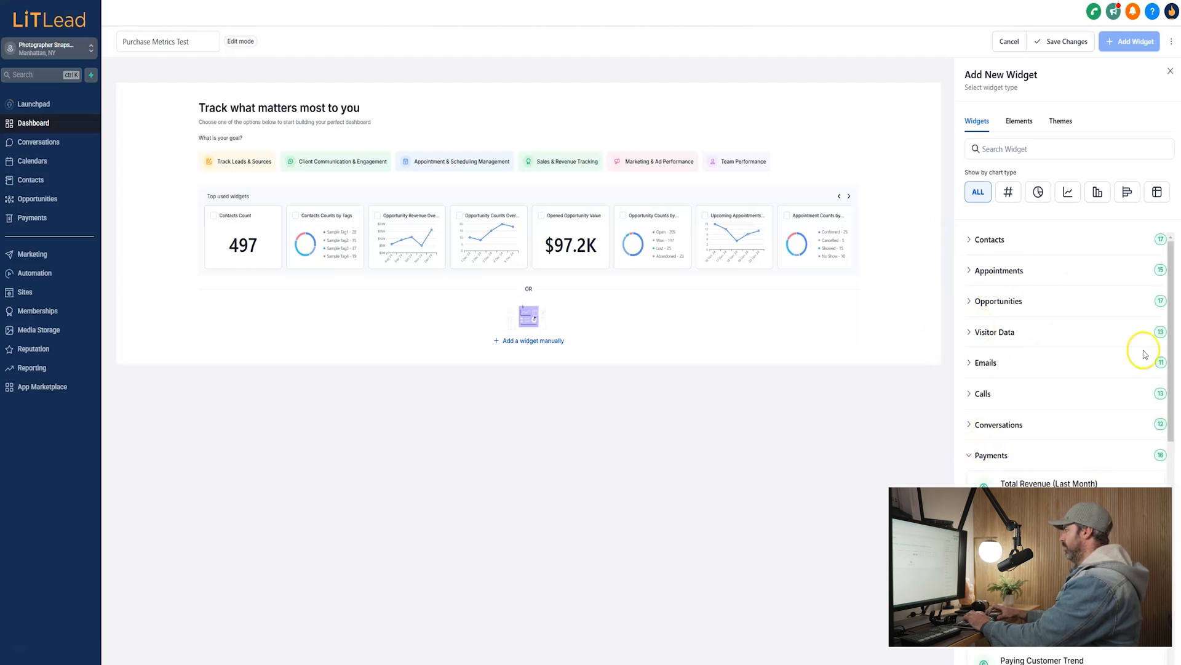
drag(1169, 281, 1168, 382)
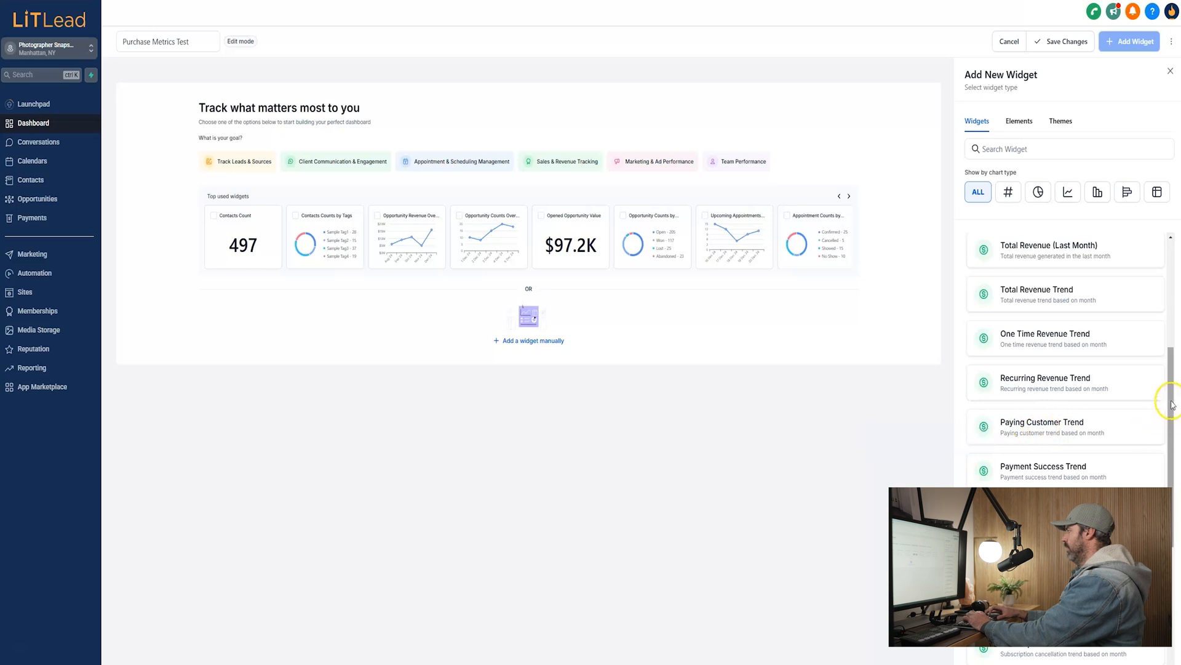
drag(1172, 405, 1171, 471)
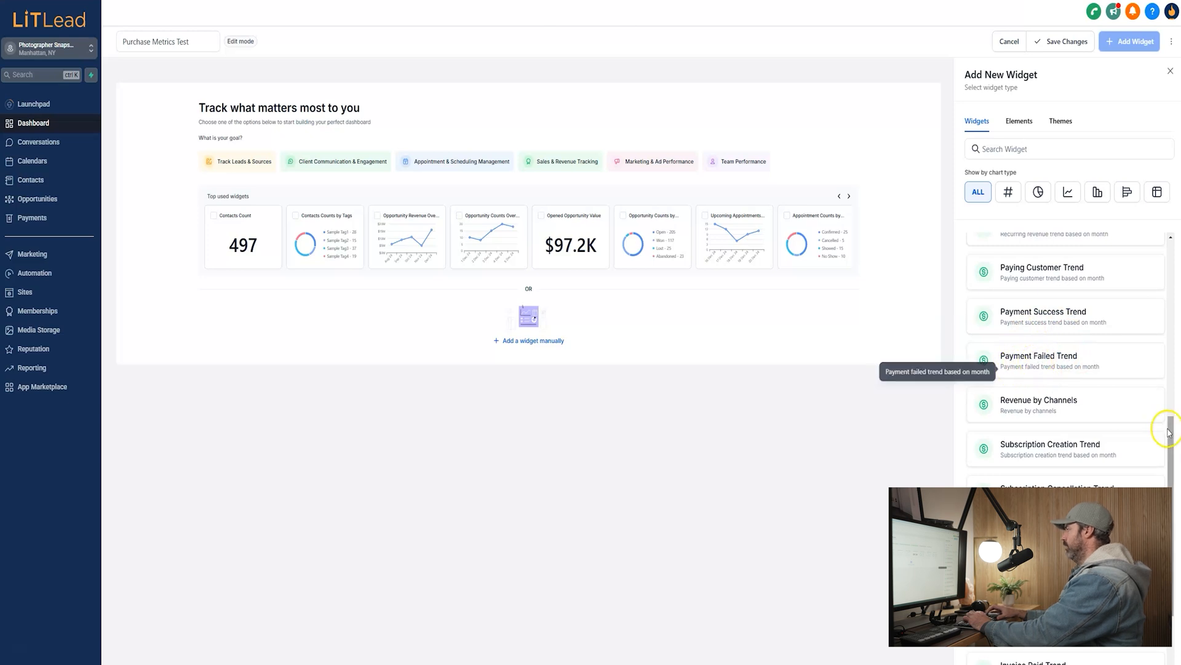
drag(1172, 423, 1171, 483)
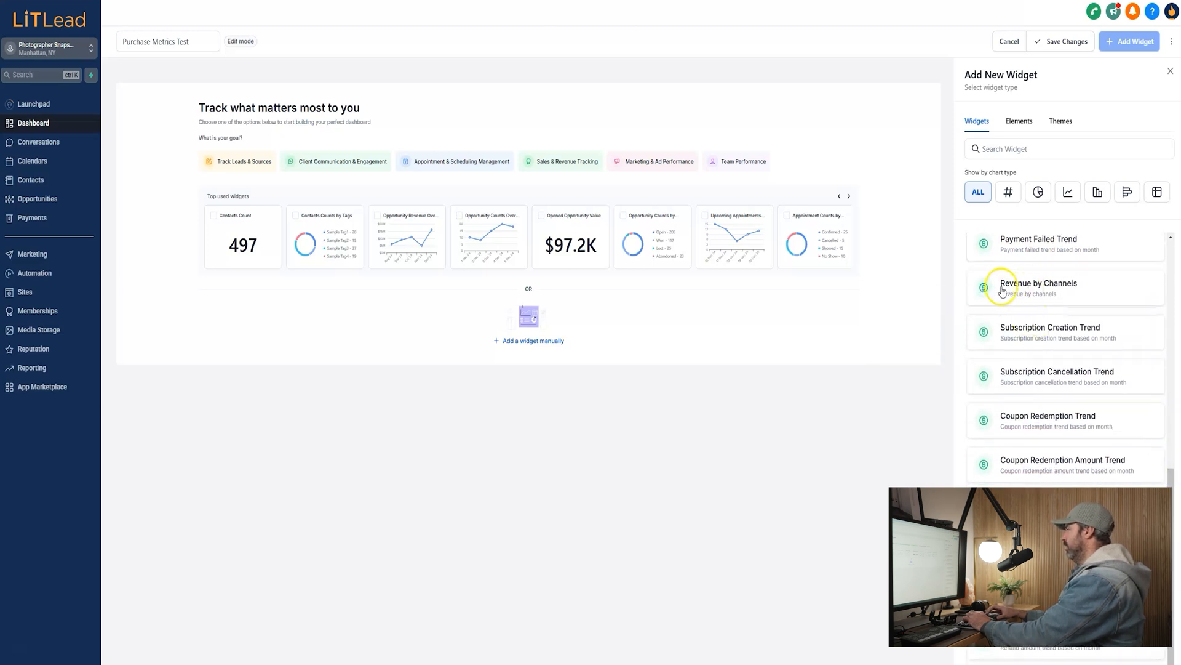
Examine the Revenue by Channels widget's grouping options and advanced settings.
click(1029, 290)
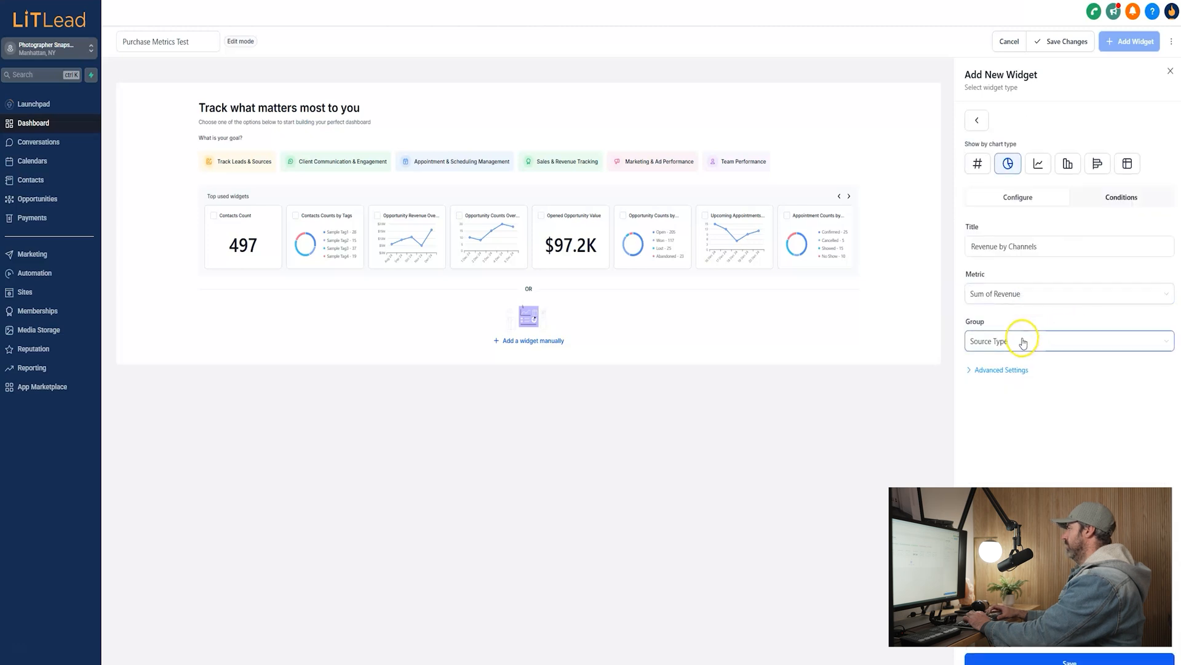
click(1057, 341)
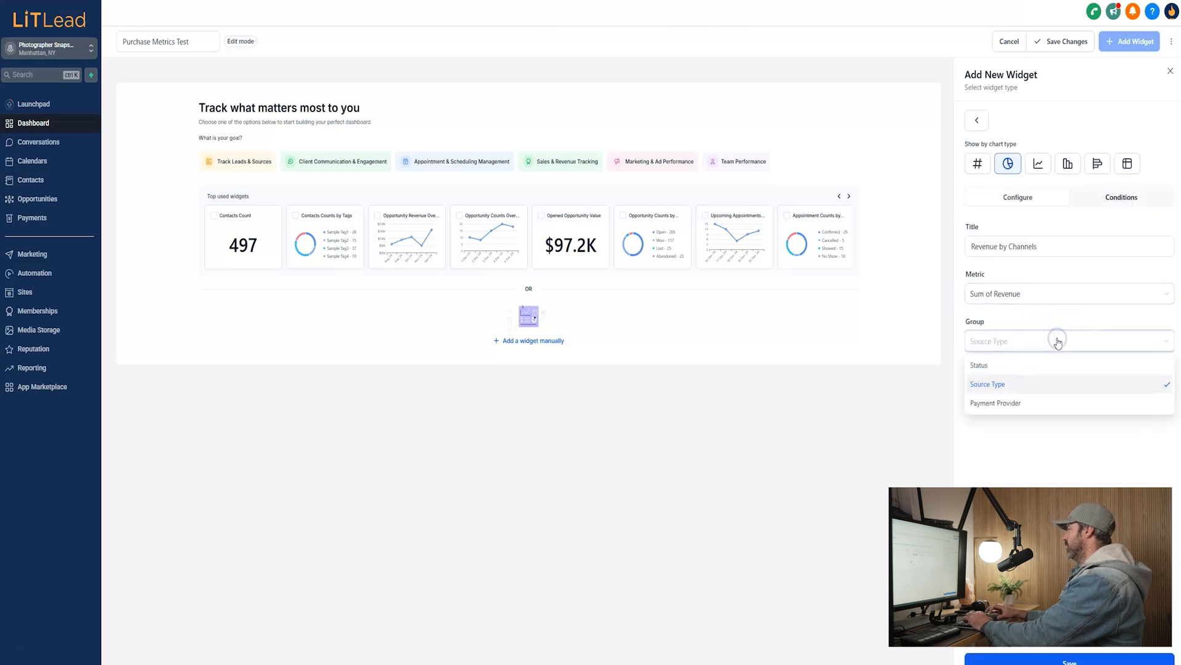
click(1036, 385)
click(980, 372)
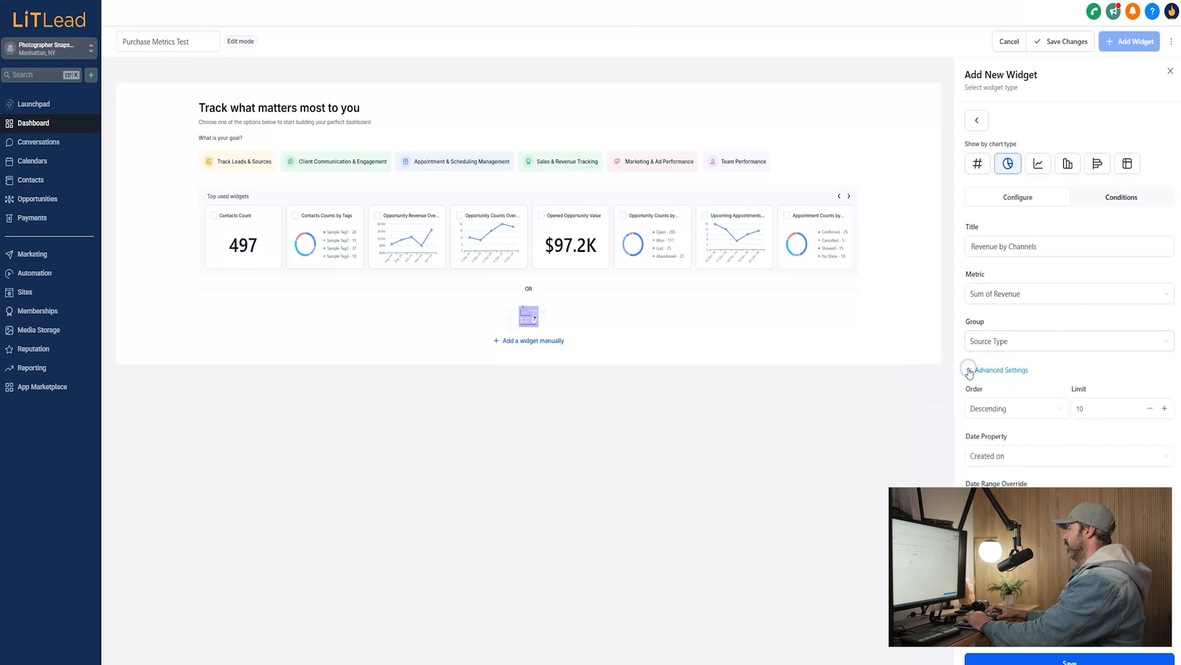
click(979, 372)
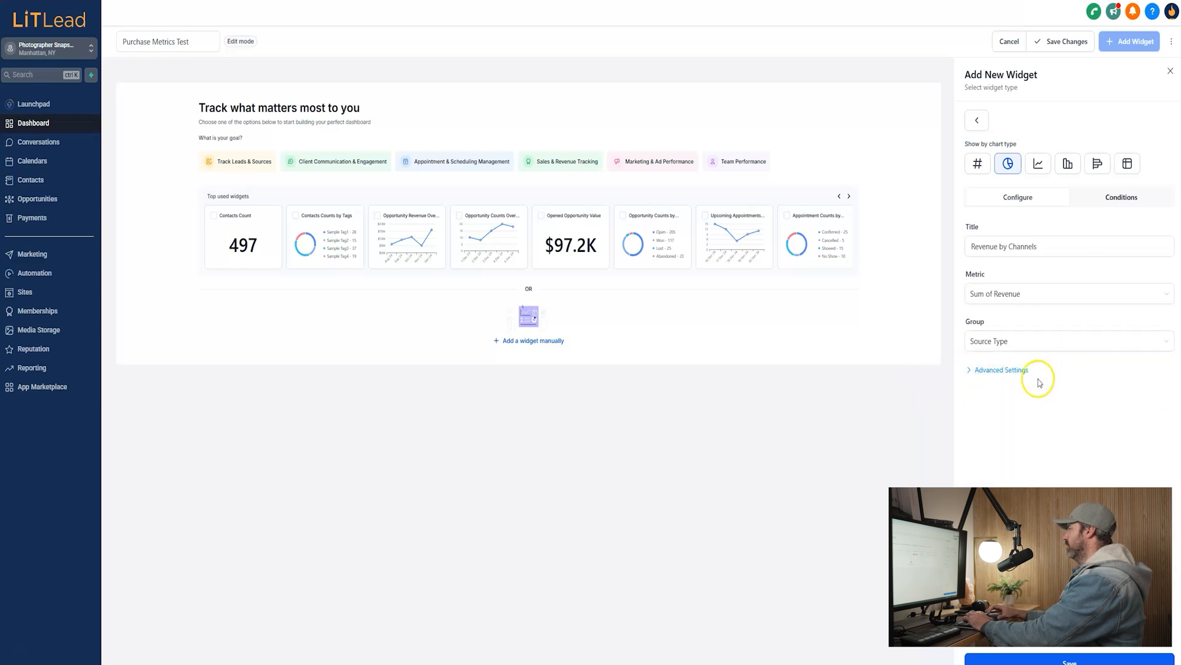
click(1026, 343)
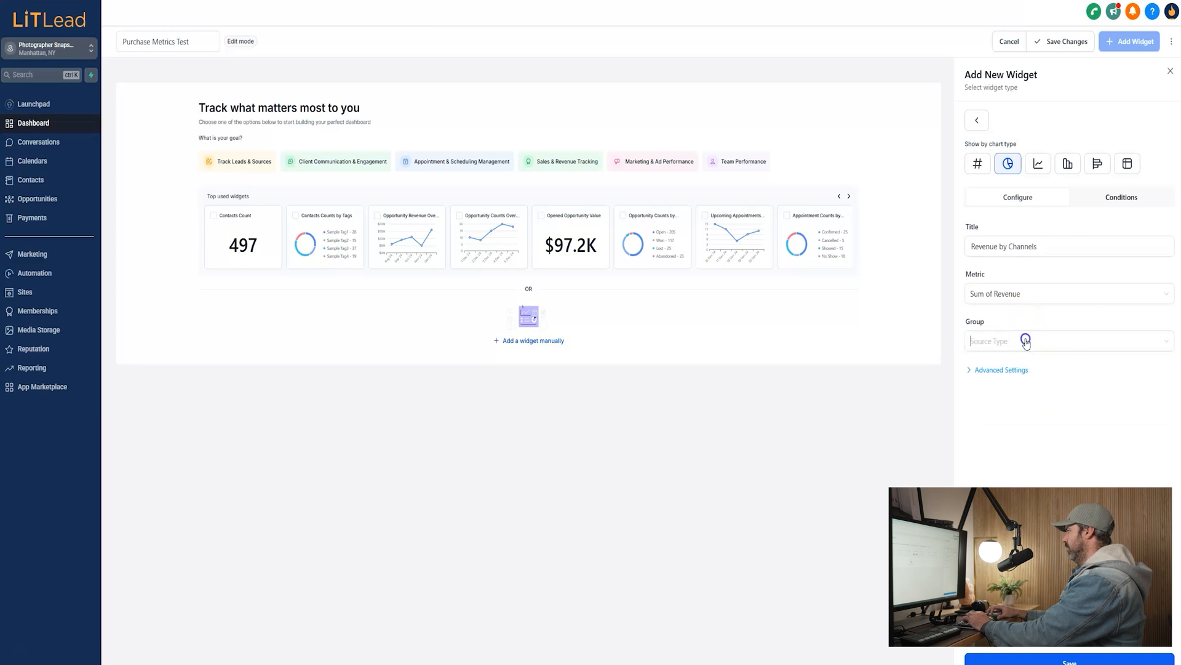
click(1019, 319)
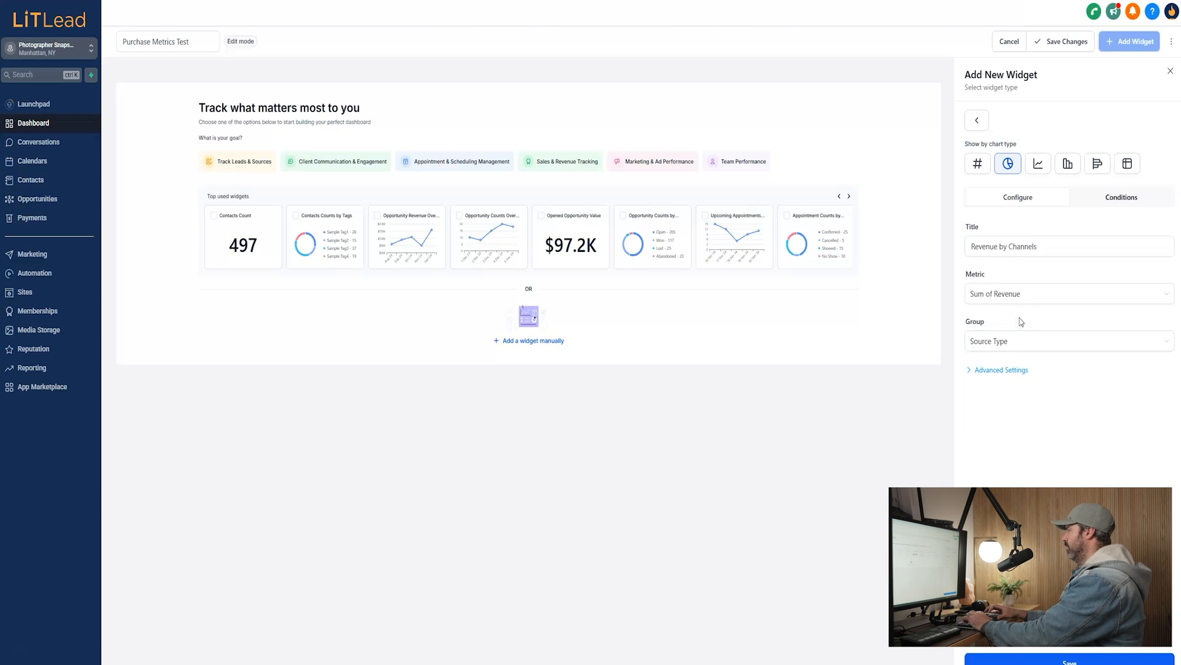
Leave the Revenue by Channels widget unsaved and review the rest of the Payments widgets.
click(1161, 408)
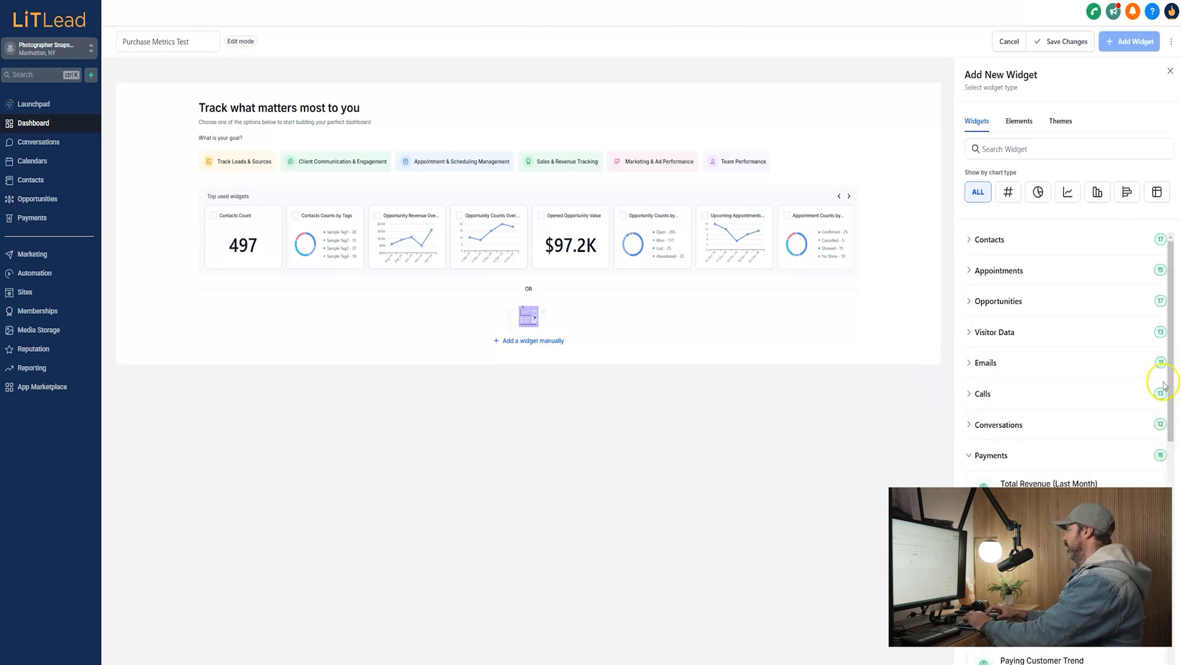
drag(1171, 346, 1173, 580)
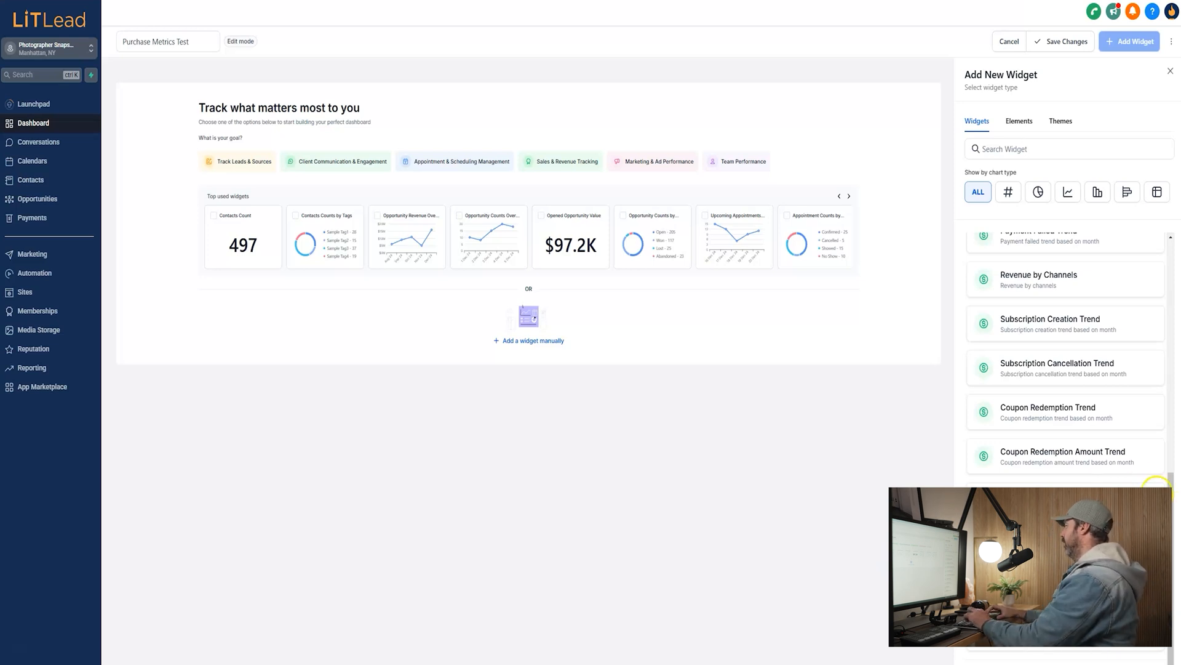
drag(1173, 520, 1170, 258)
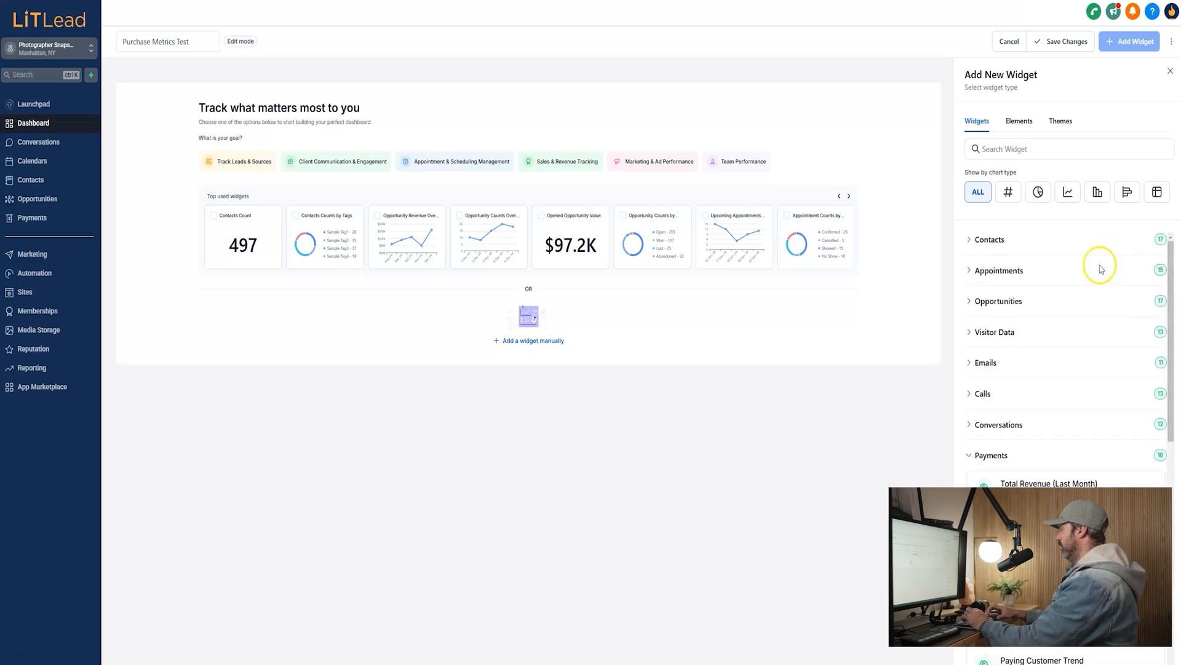
Add the Total Website Views widget from Visitor Data to the dashboard with its default settings.
click(971, 332)
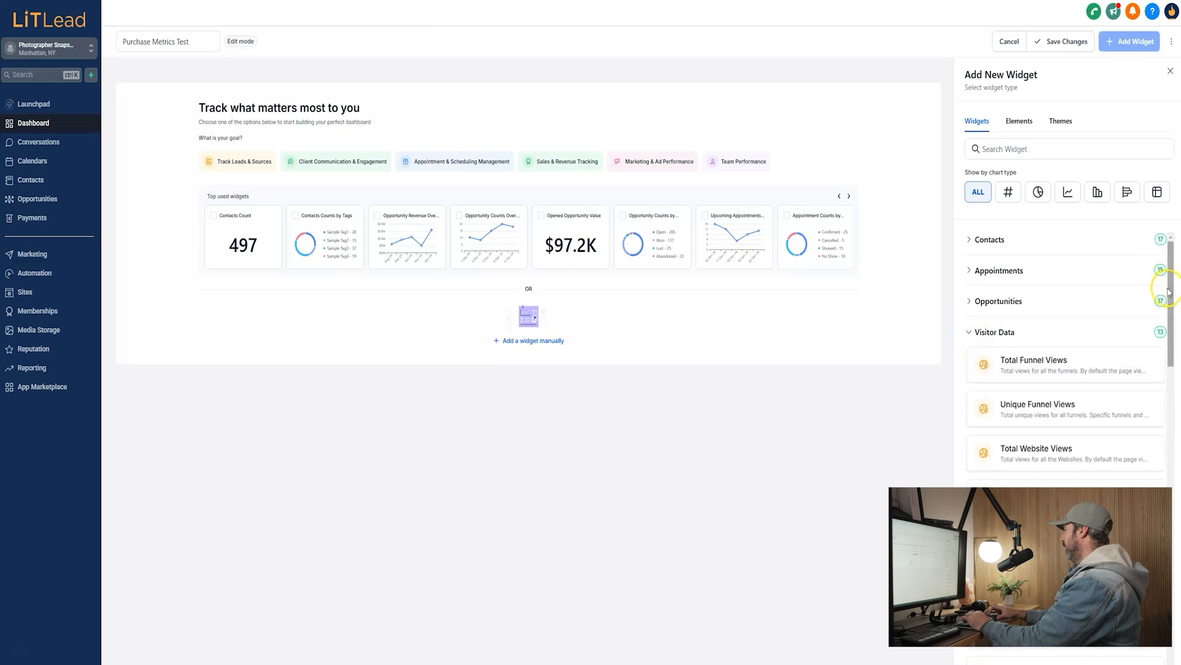
drag(1170, 290, 1171, 314)
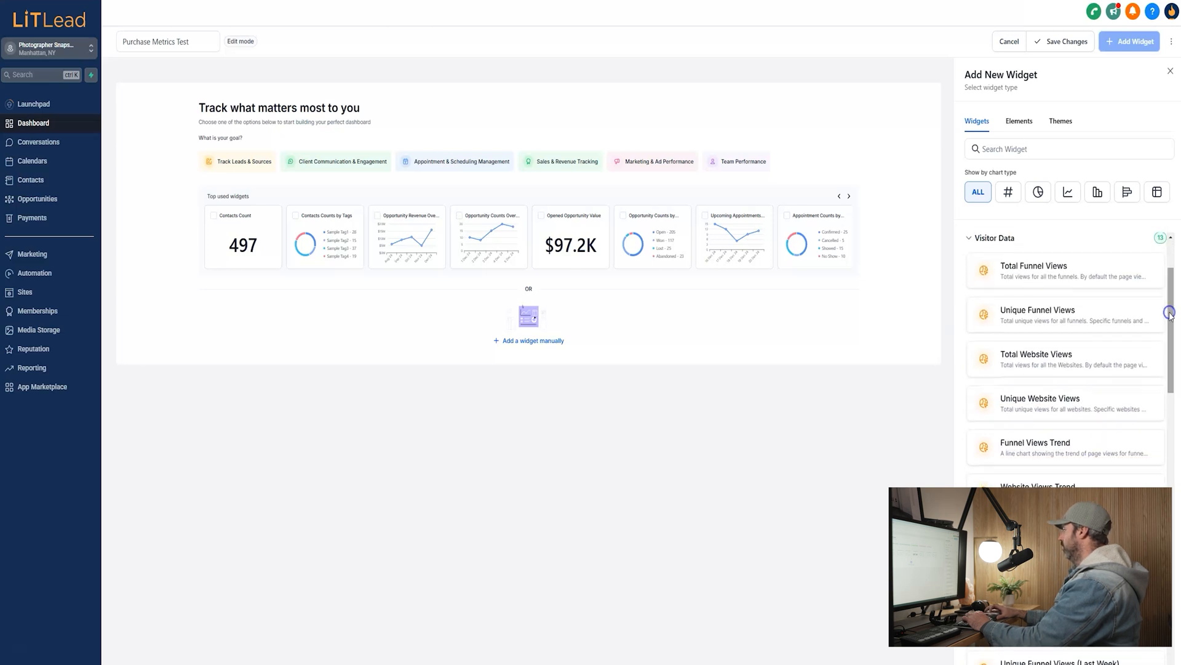
click(1034, 358)
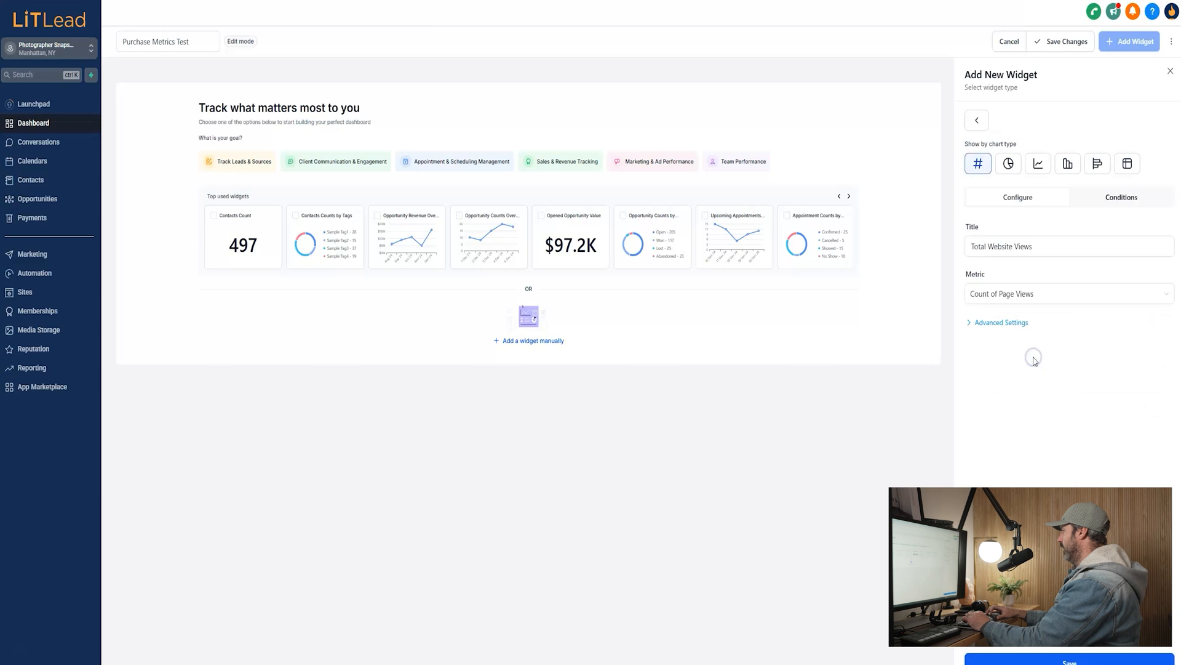
click(1070, 658)
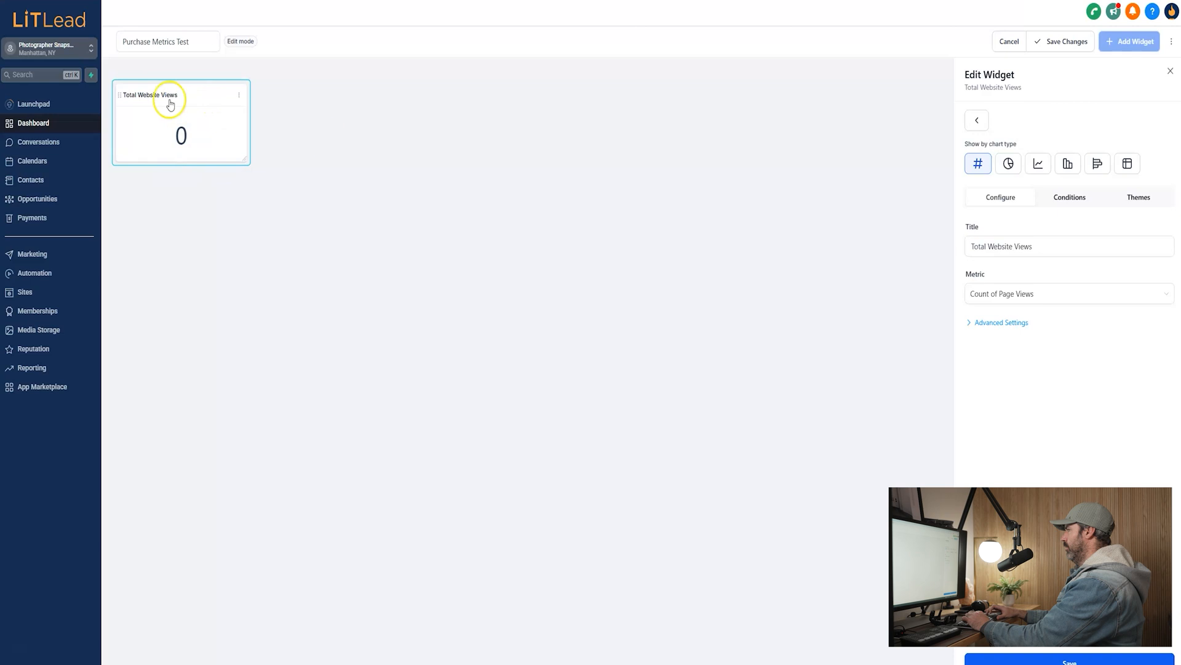
Add the Total Funnel Views widget from Visitor Data to the dashboard, checking its page type and visitor scope conditions.
click(979, 120)
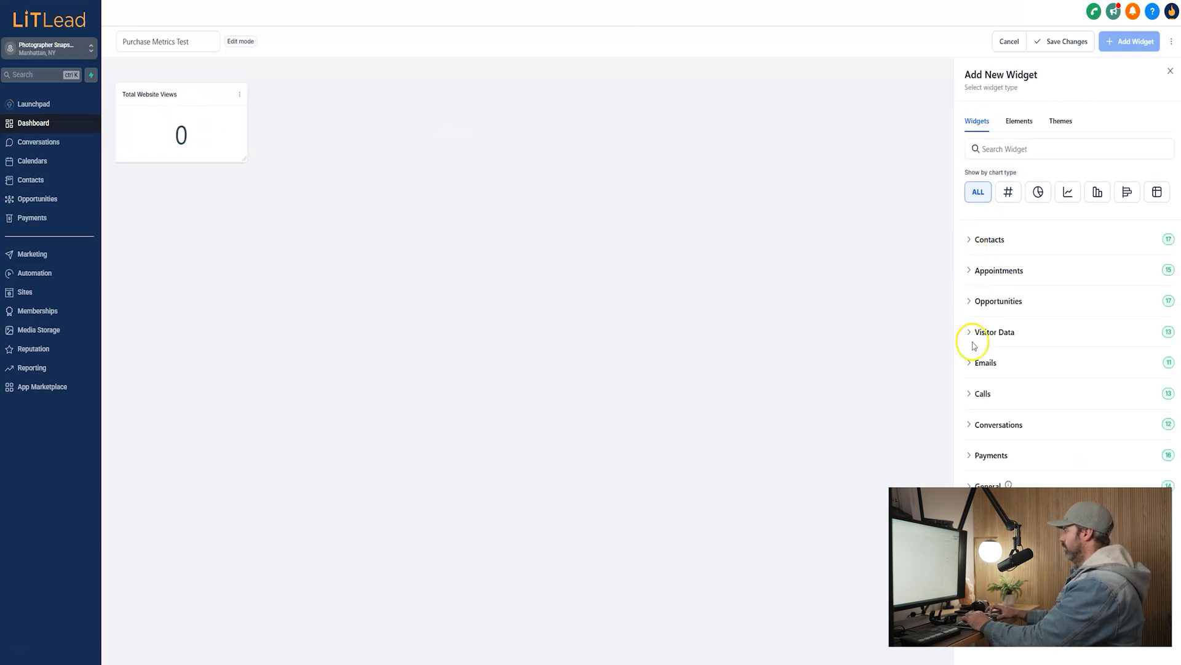
click(970, 332)
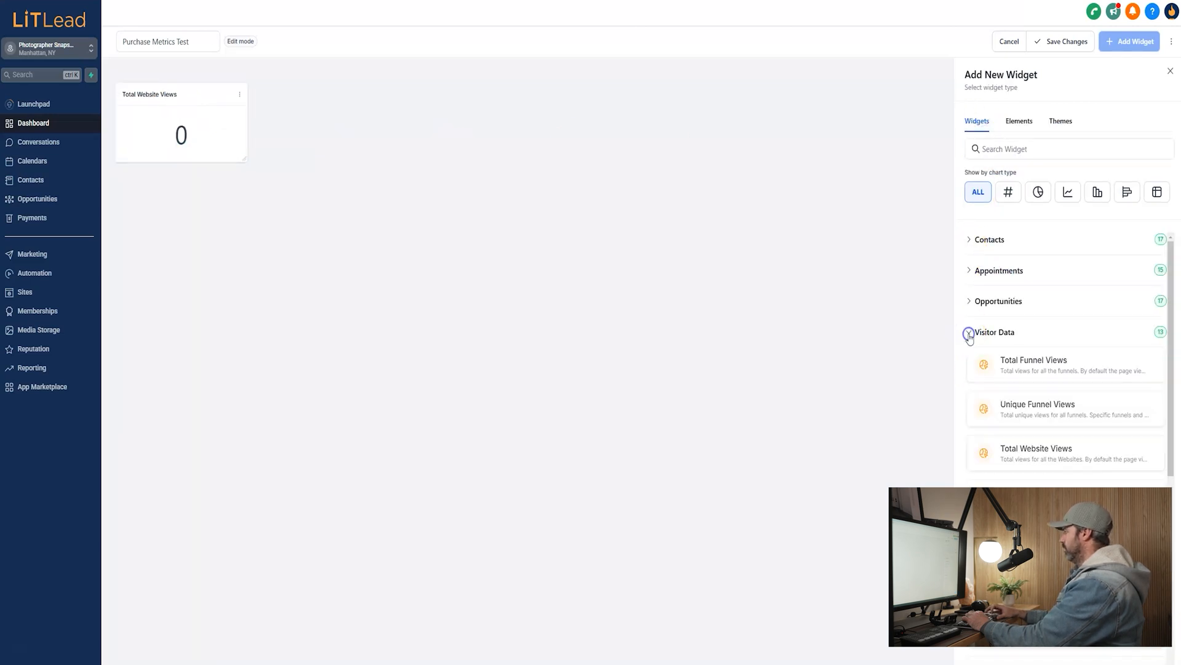
click(1049, 366)
click(1112, 198)
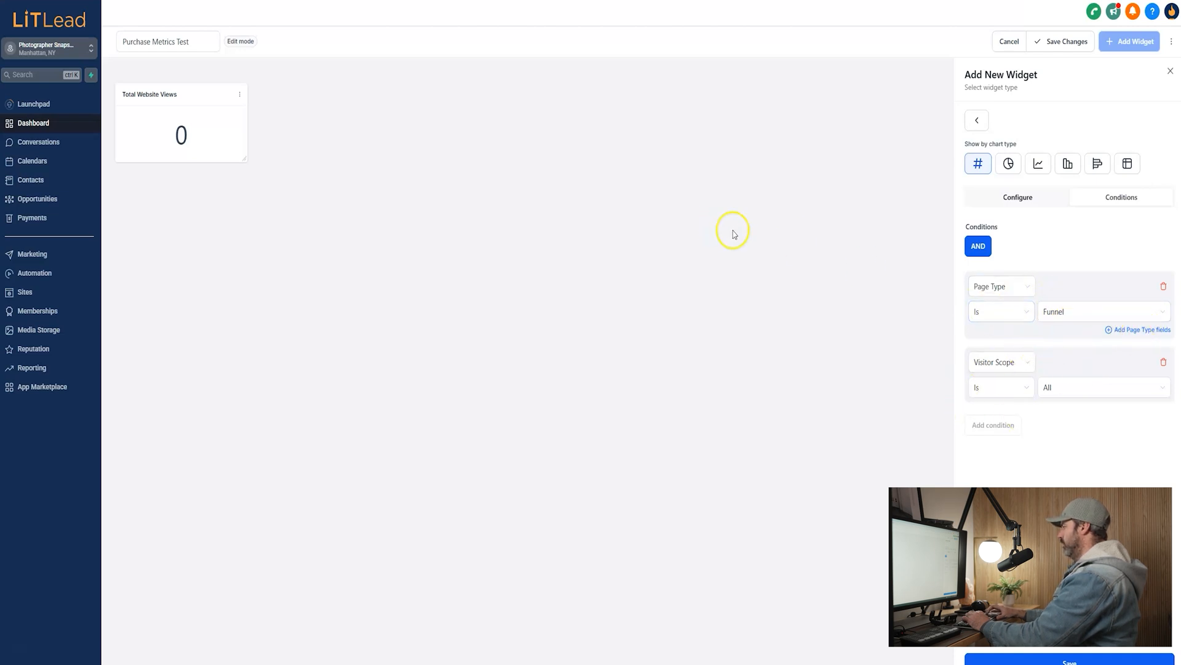
click(1087, 661)
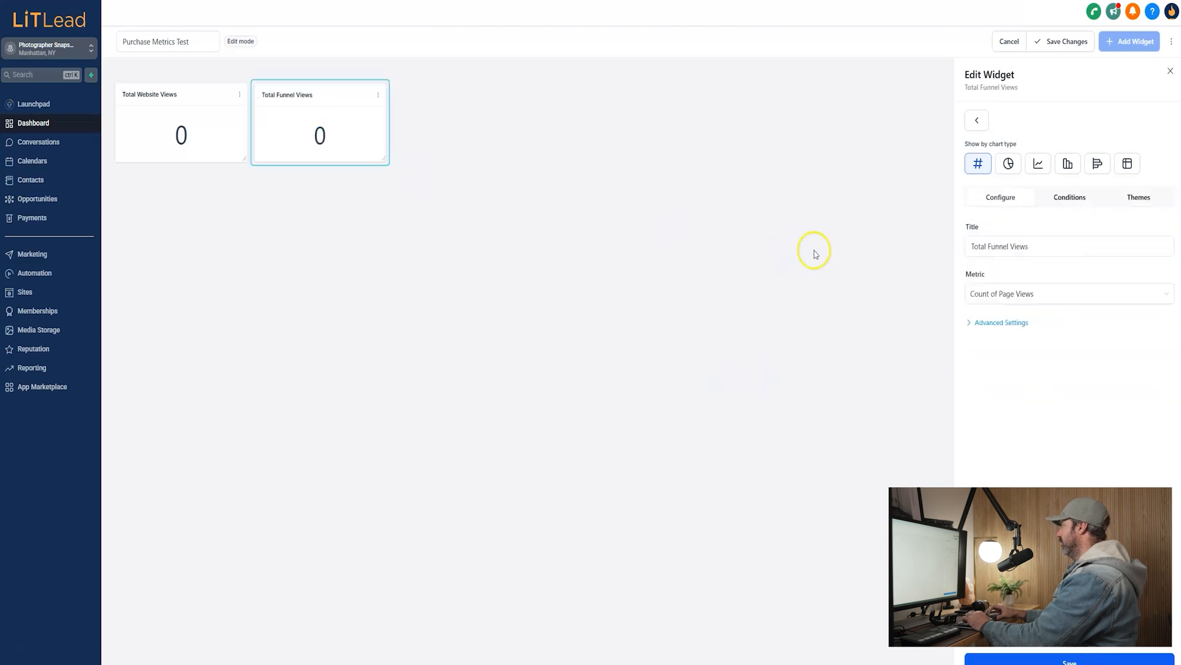
Add the Total Revenue Trend widget from Payments, shown as a number chart with Sum of Revenue as its metric.
click(978, 124)
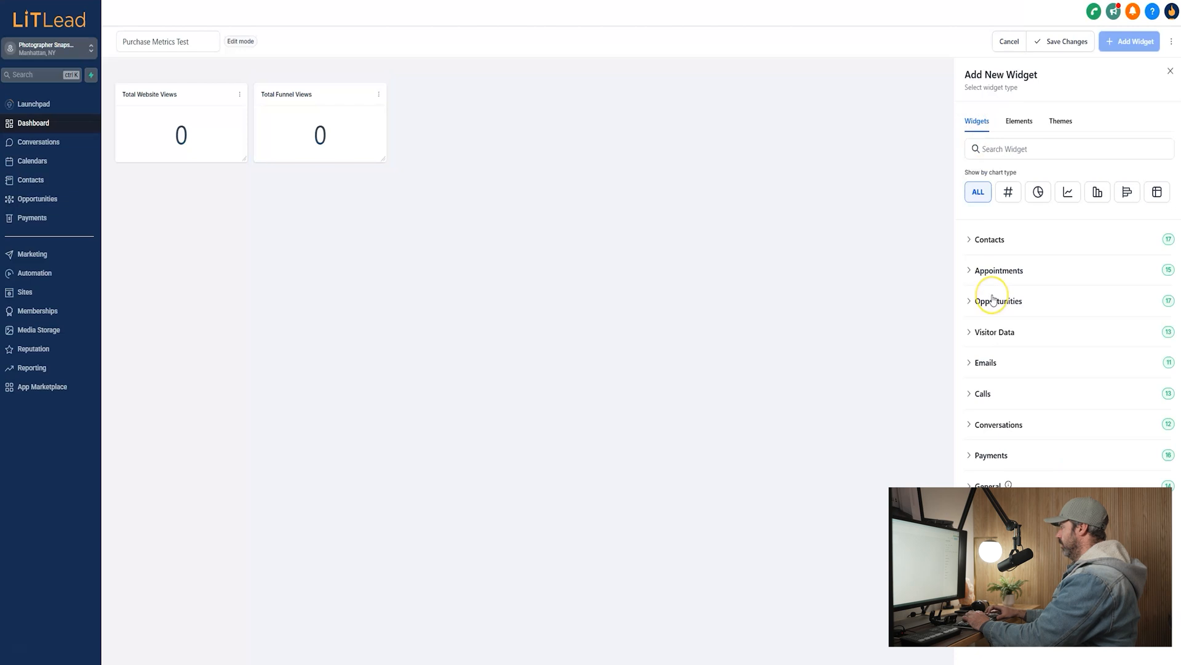
click(976, 455)
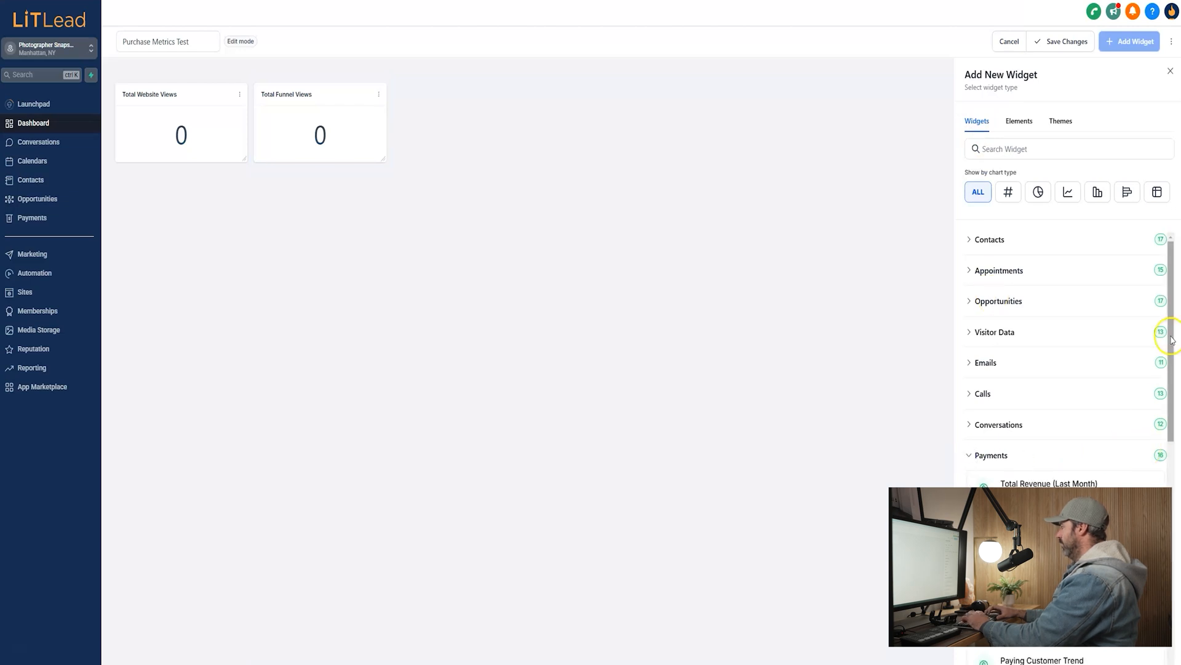
drag(1171, 327, 1170, 397)
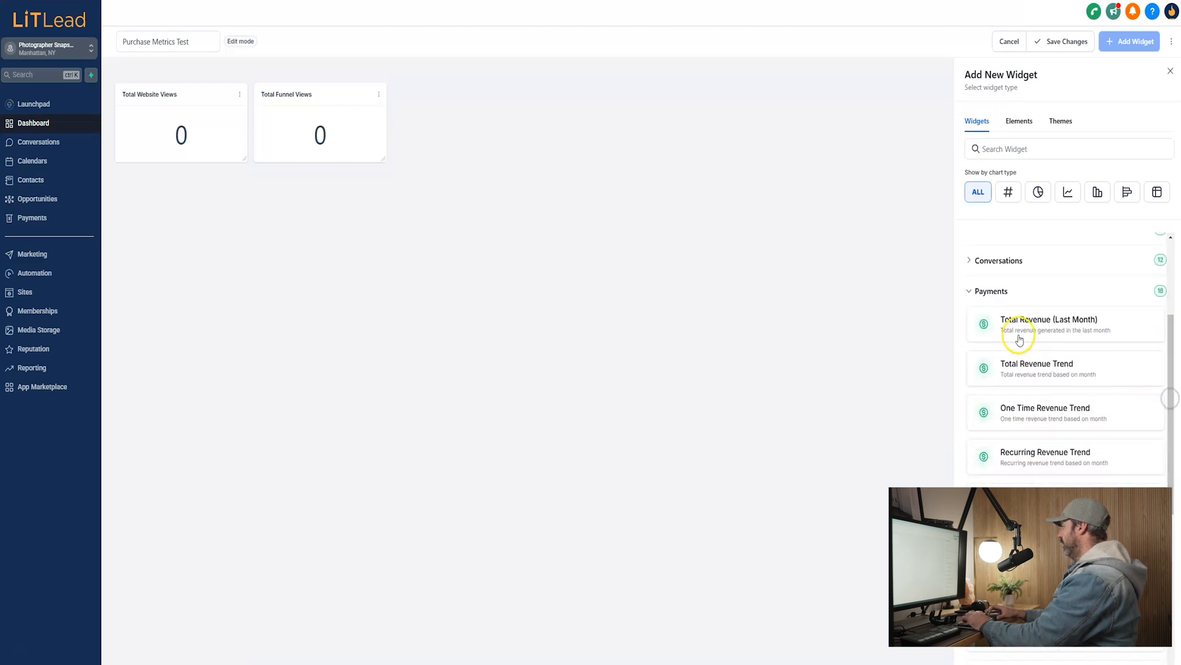
click(1026, 367)
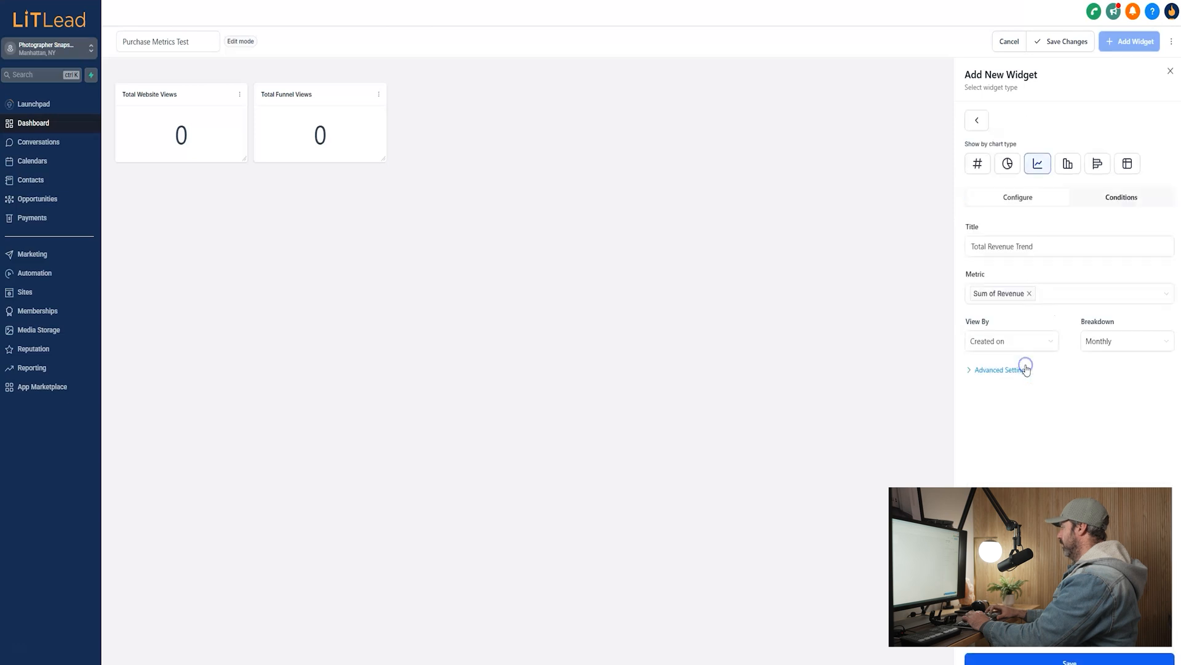
click(978, 165)
click(1010, 293)
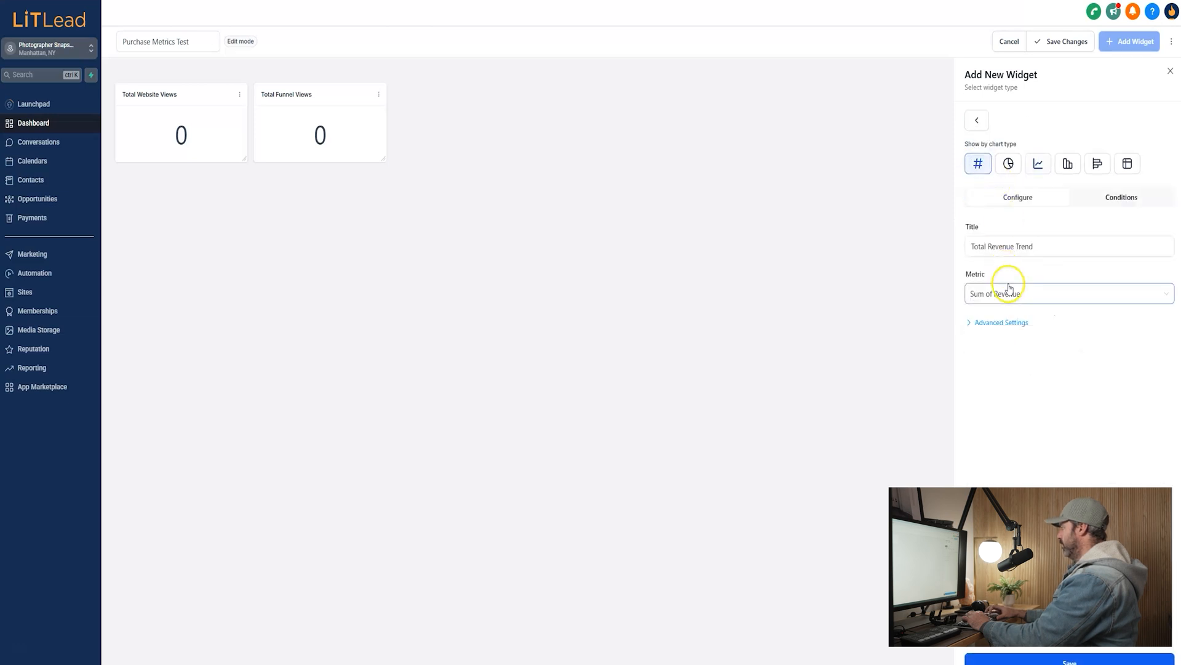
click(1056, 658)
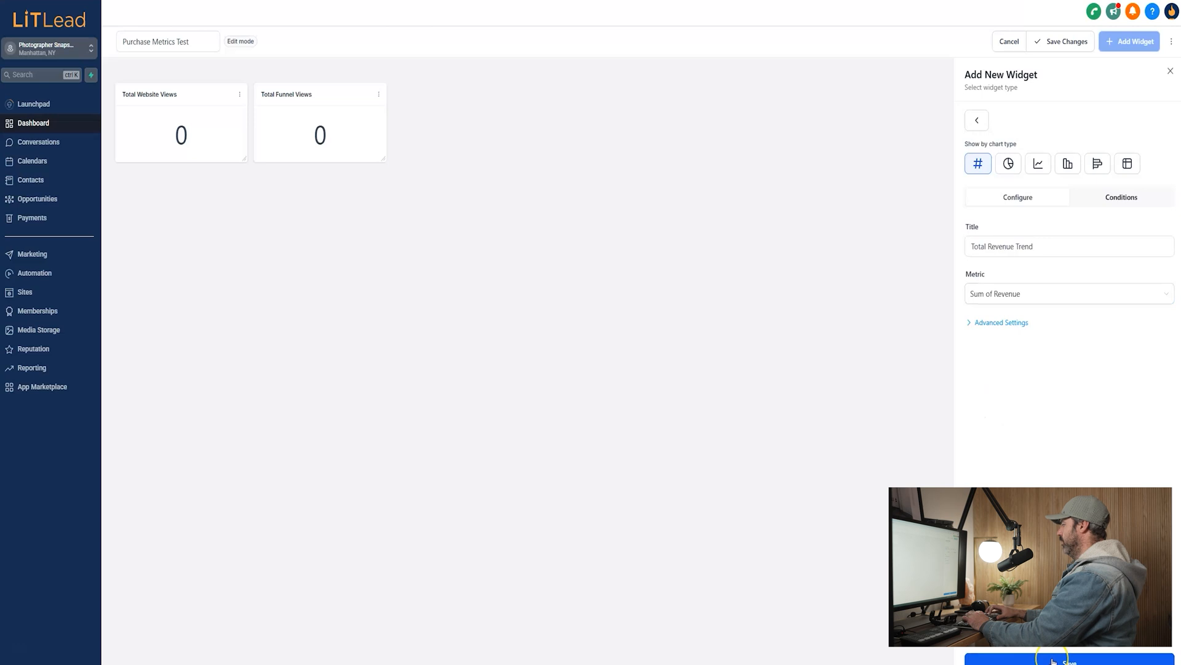
click(1052, 662)
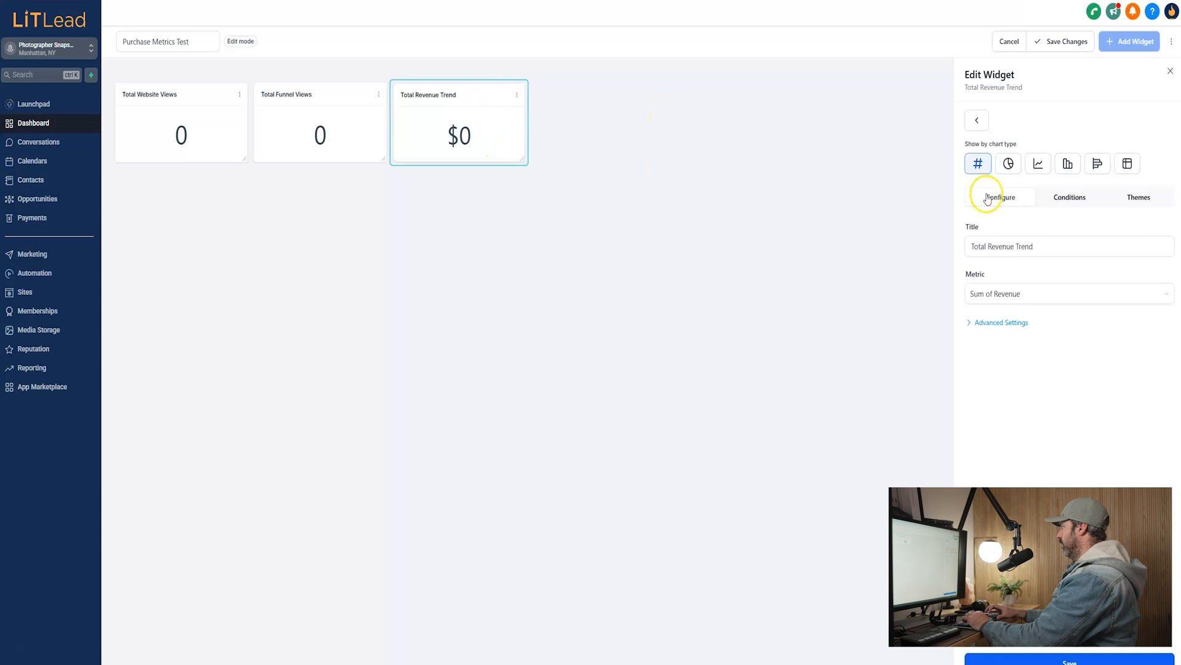
Add the Total Revenue (Last Month) widget from Payments to the dashboard with its default settings.
click(975, 116)
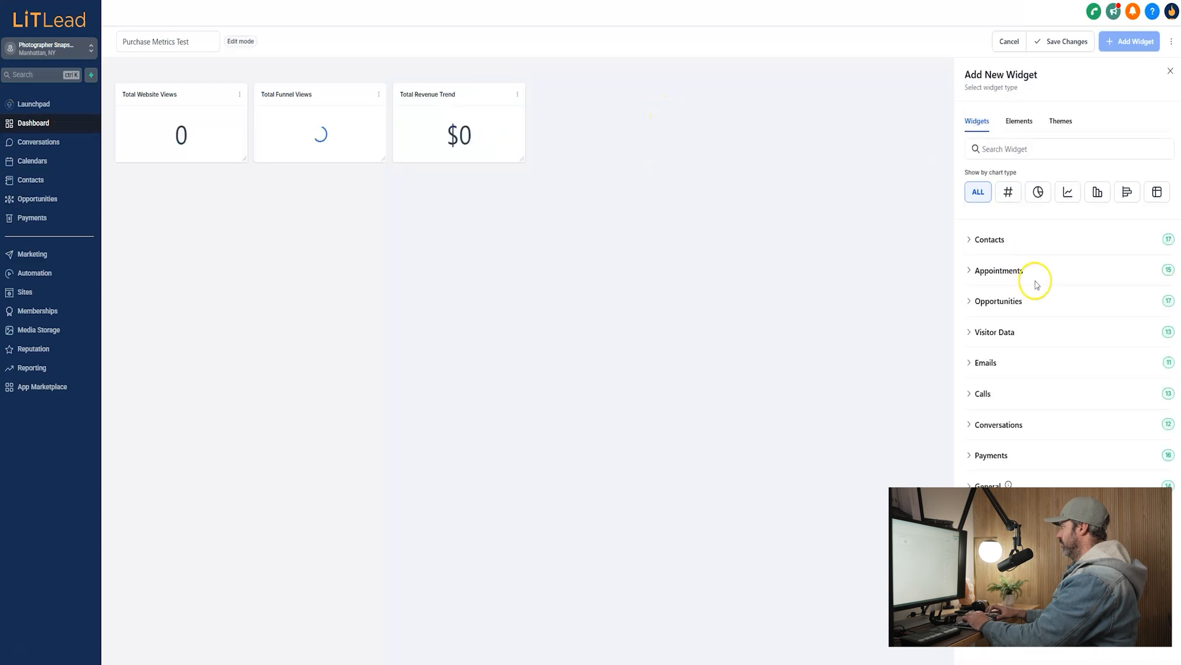
click(970, 454)
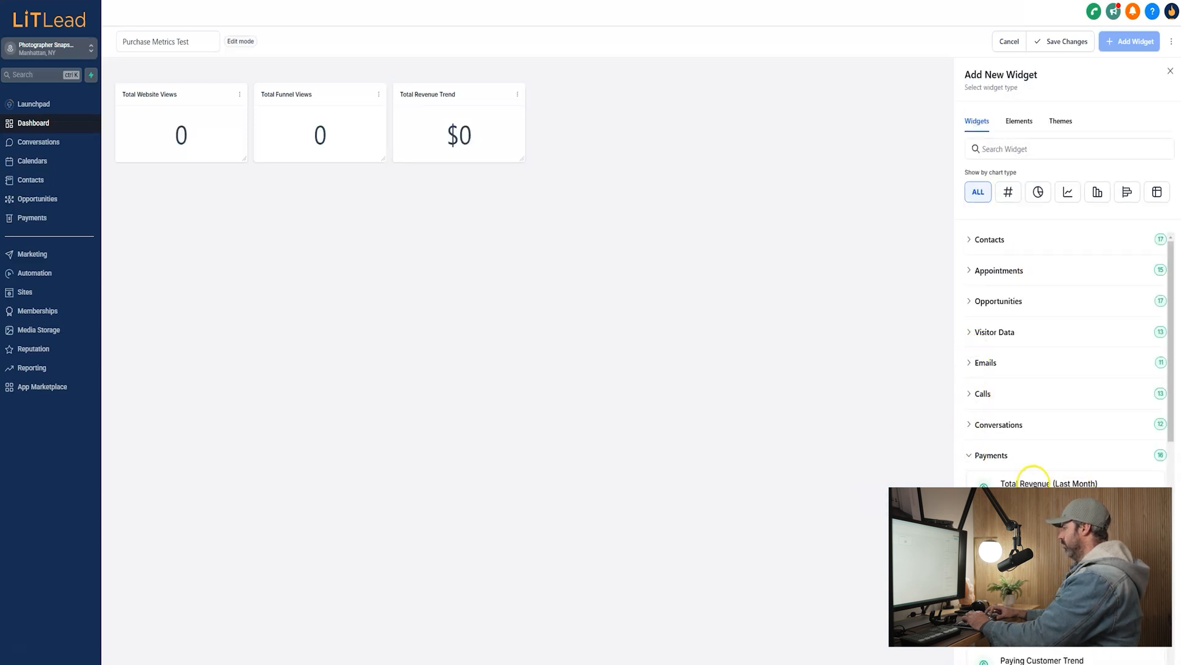
click(1033, 480)
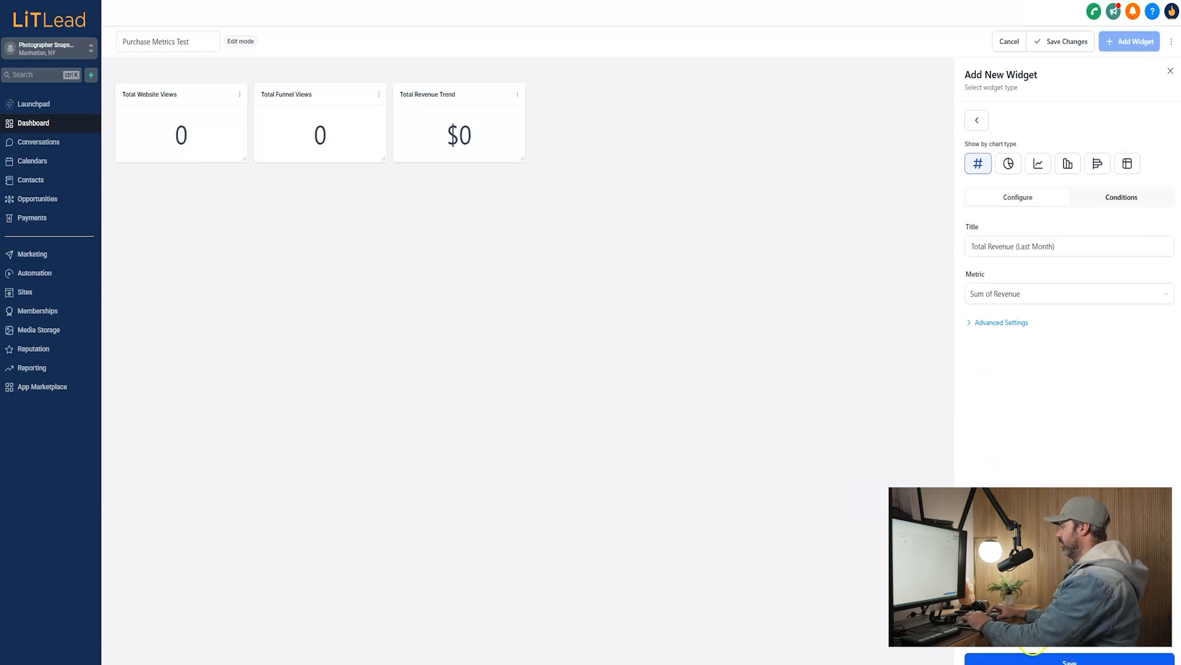
click(1038, 662)
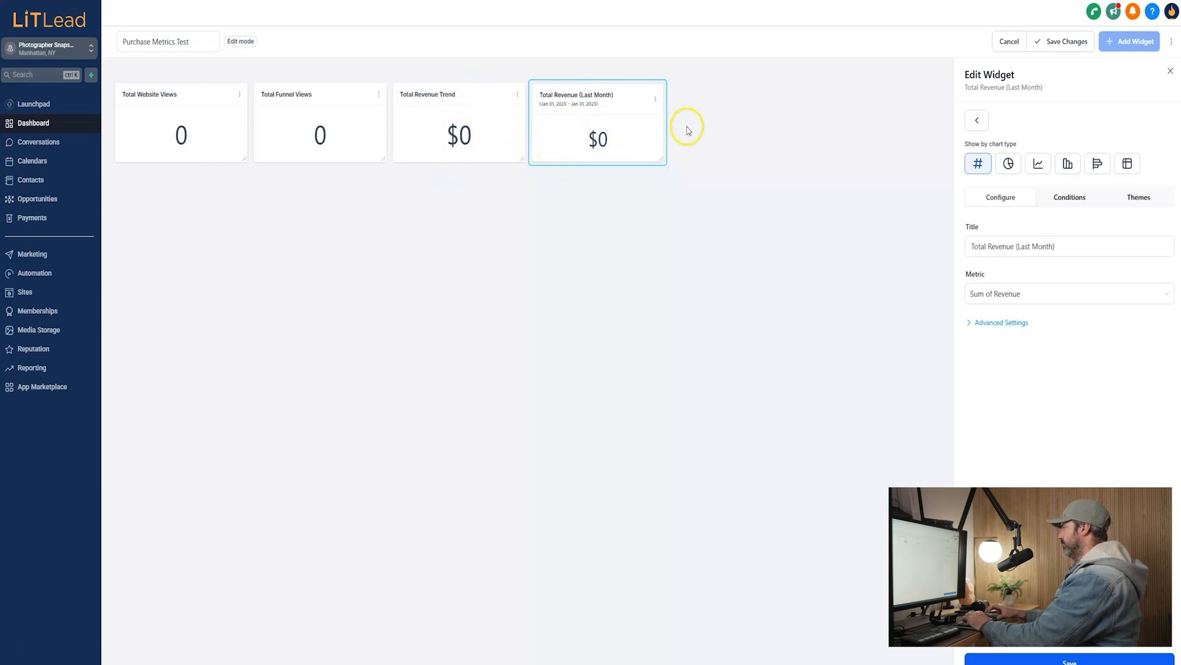
Add the Refund Trend widget from Payments, shown as a numeric chart with Count of Refunds as its metric.
click(976, 120)
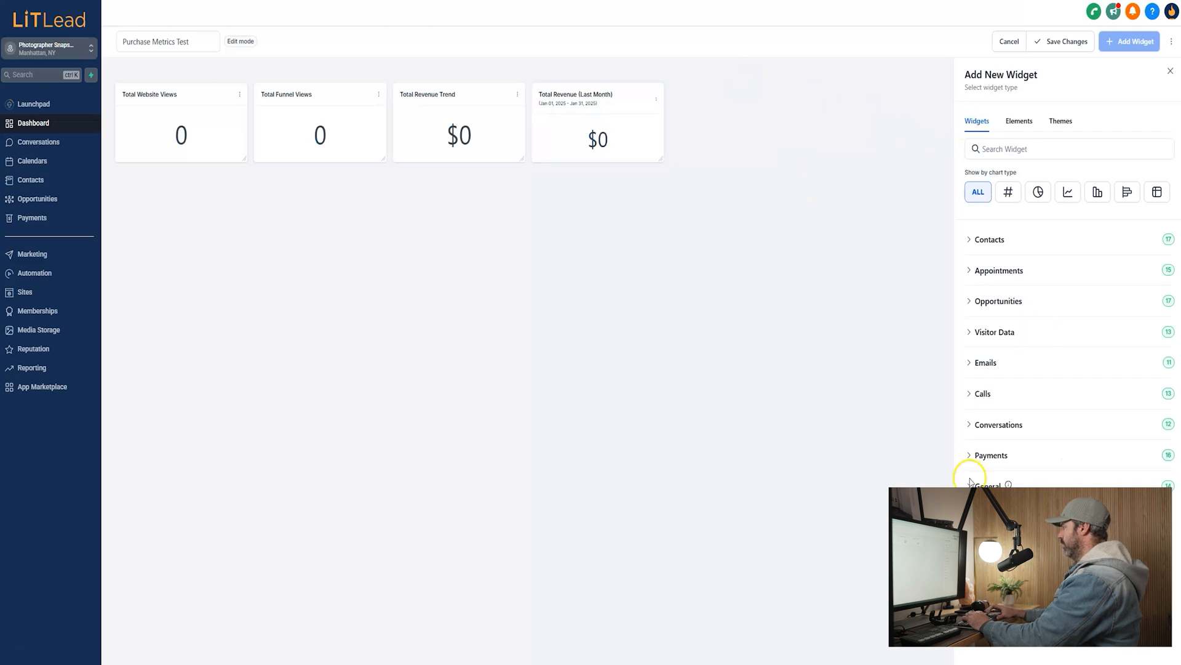
click(970, 461)
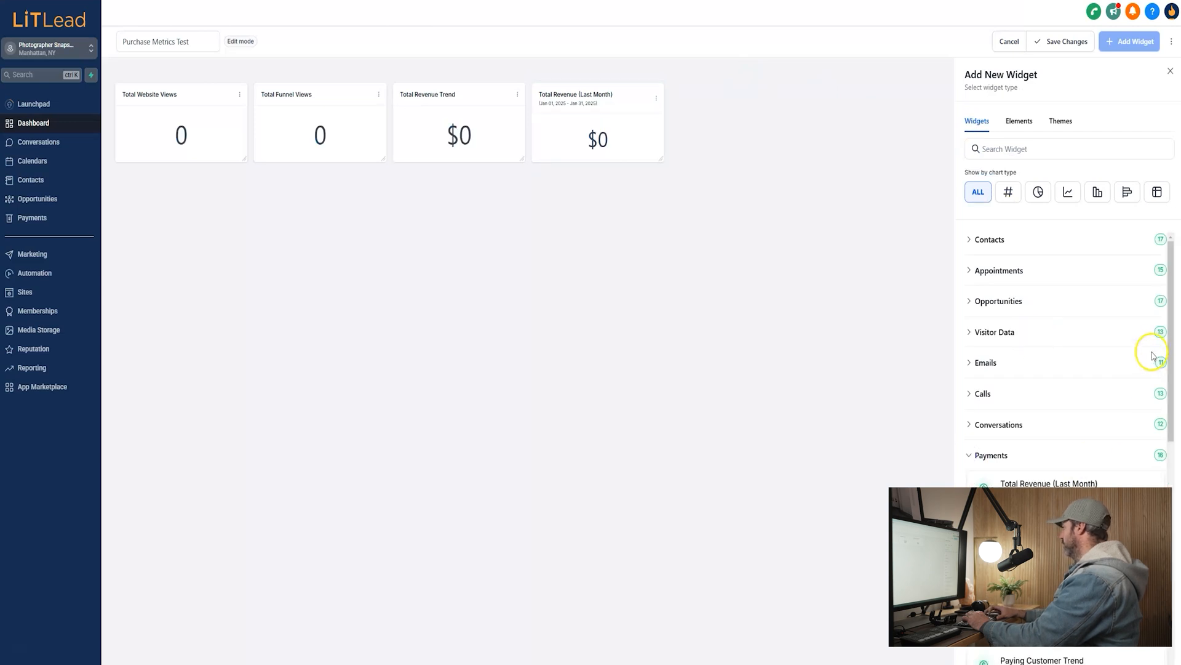
drag(1176, 340, 1173, 569)
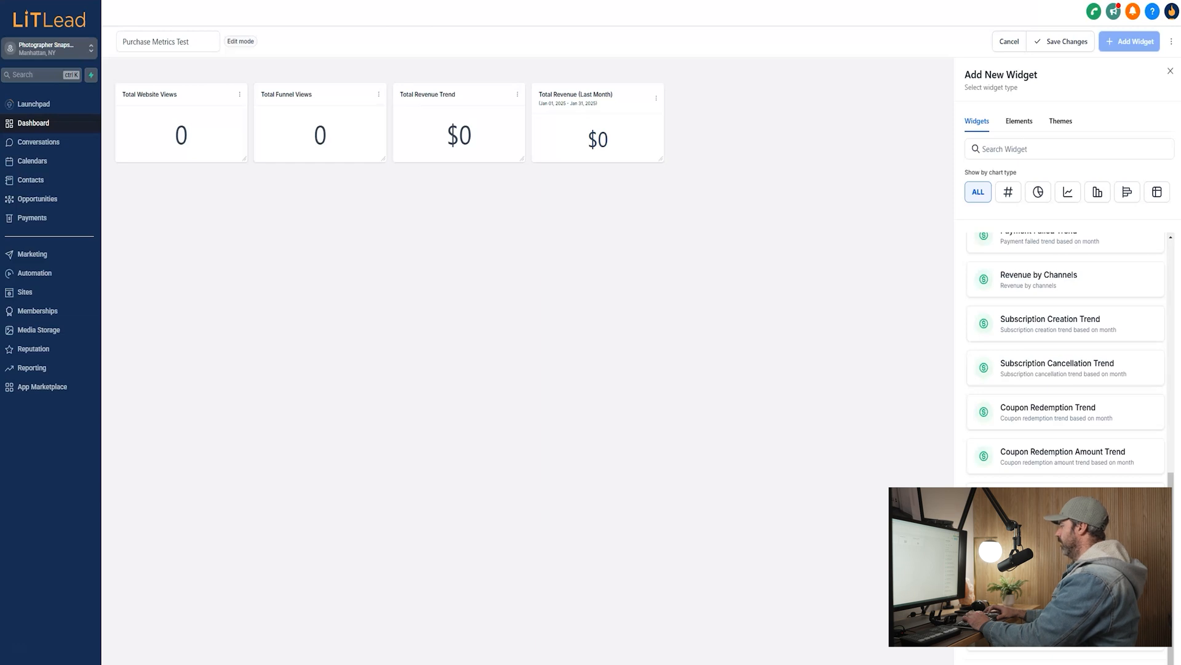
click(1033, 501)
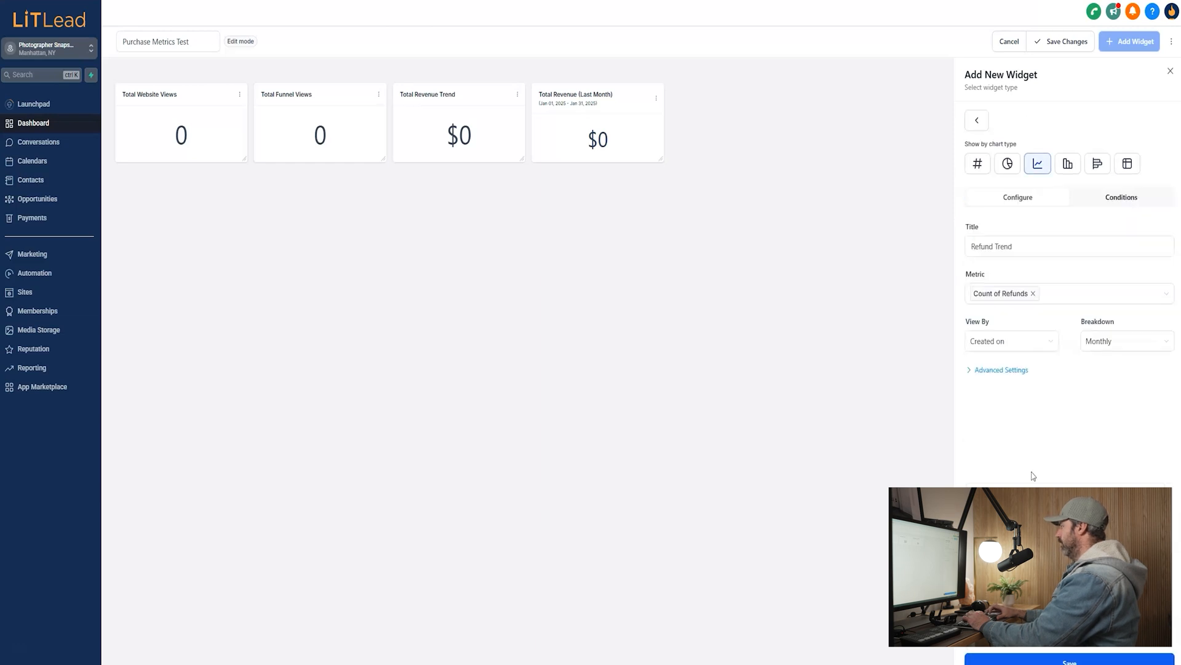
click(983, 163)
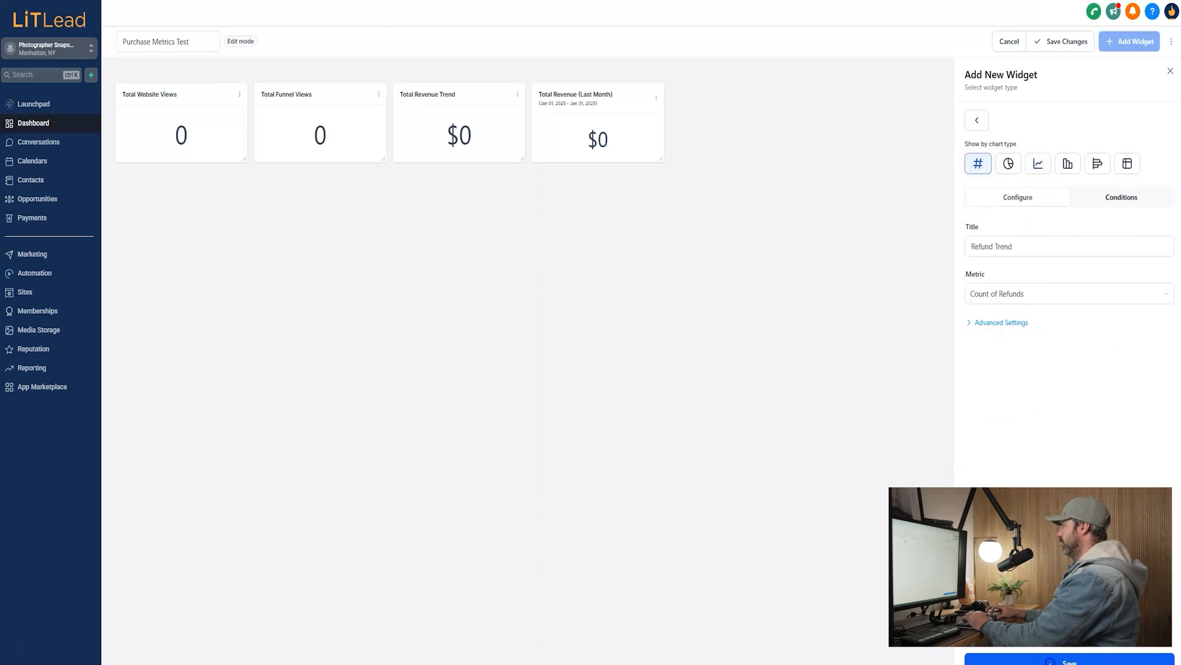
Add the Refund Amount Trend widget from Payments, shown as a numeric chart with Sum of Amount as its metric.
click(986, 122)
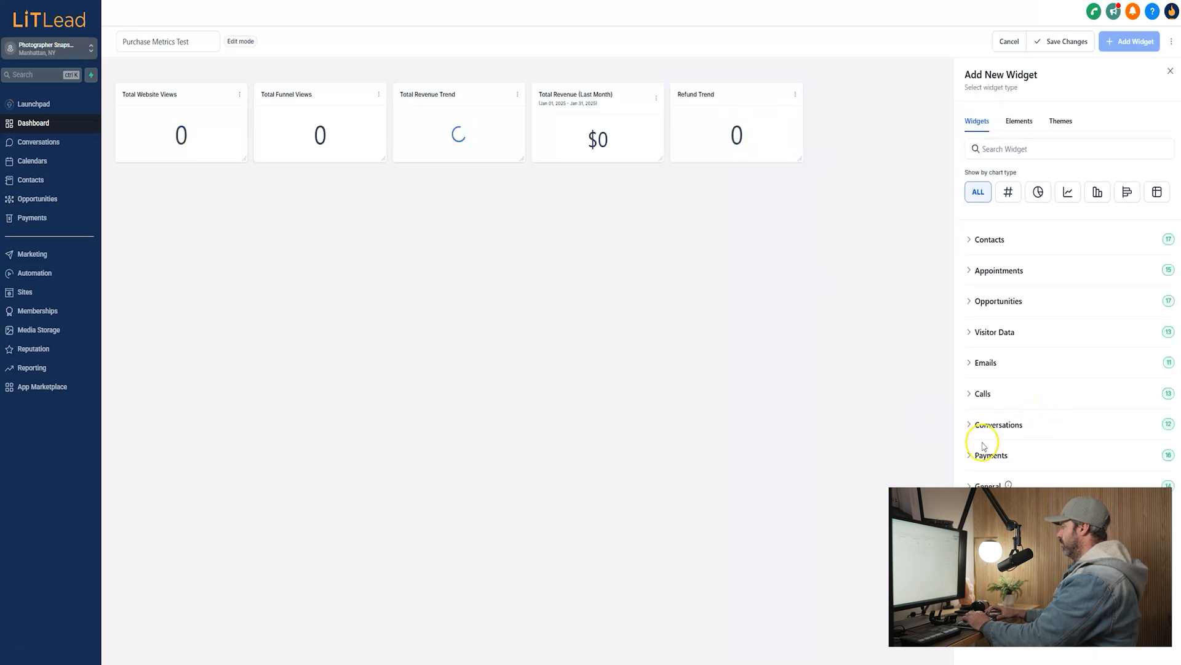
click(972, 455)
scroll(1115, 484, down, 5)
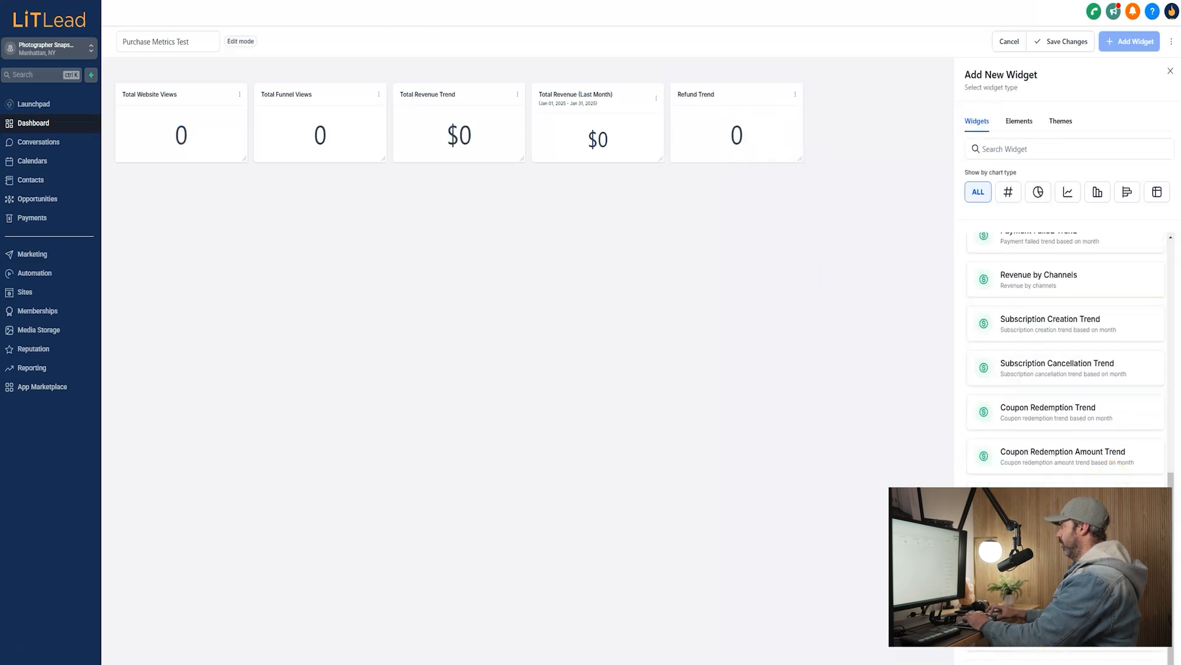
click(1044, 632)
click(977, 163)
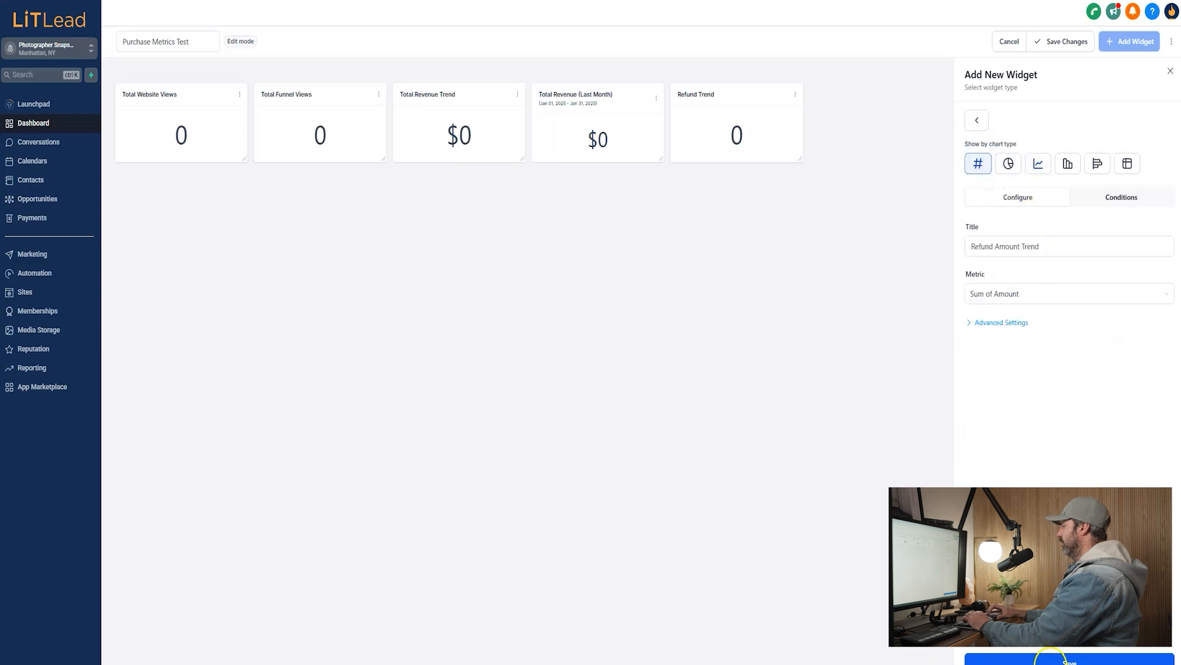
click(1050, 659)
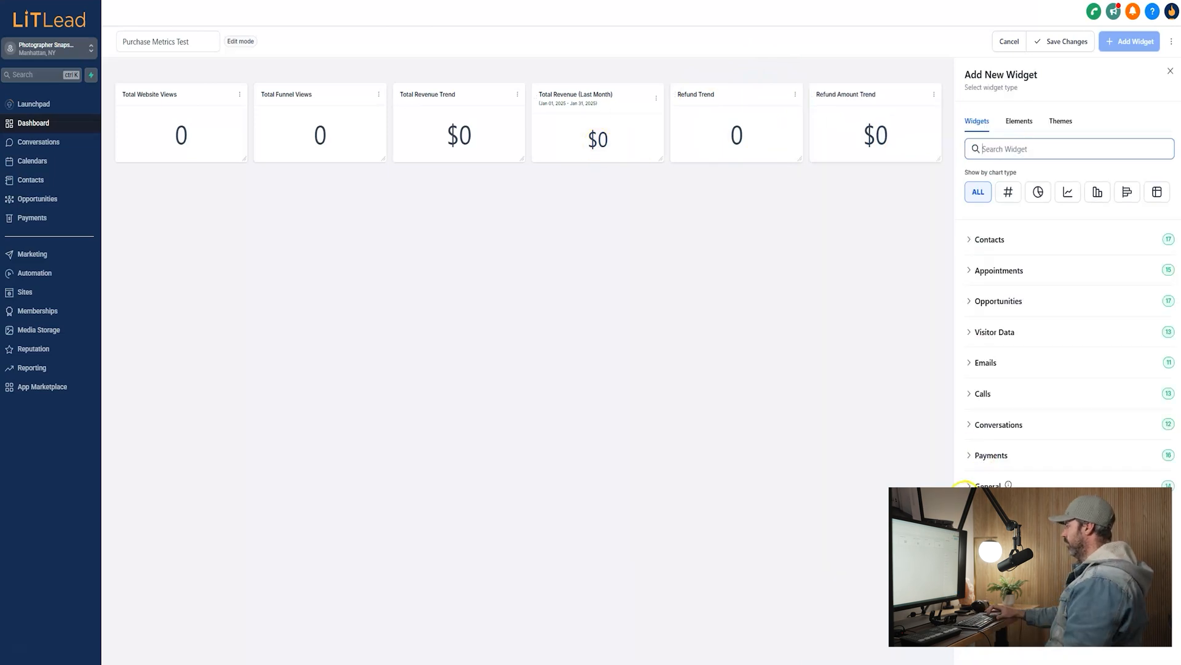
Add the Facebook Ads Report widget from General and place it in the second row, starting under Total Revenue Trend.
click(970, 485)
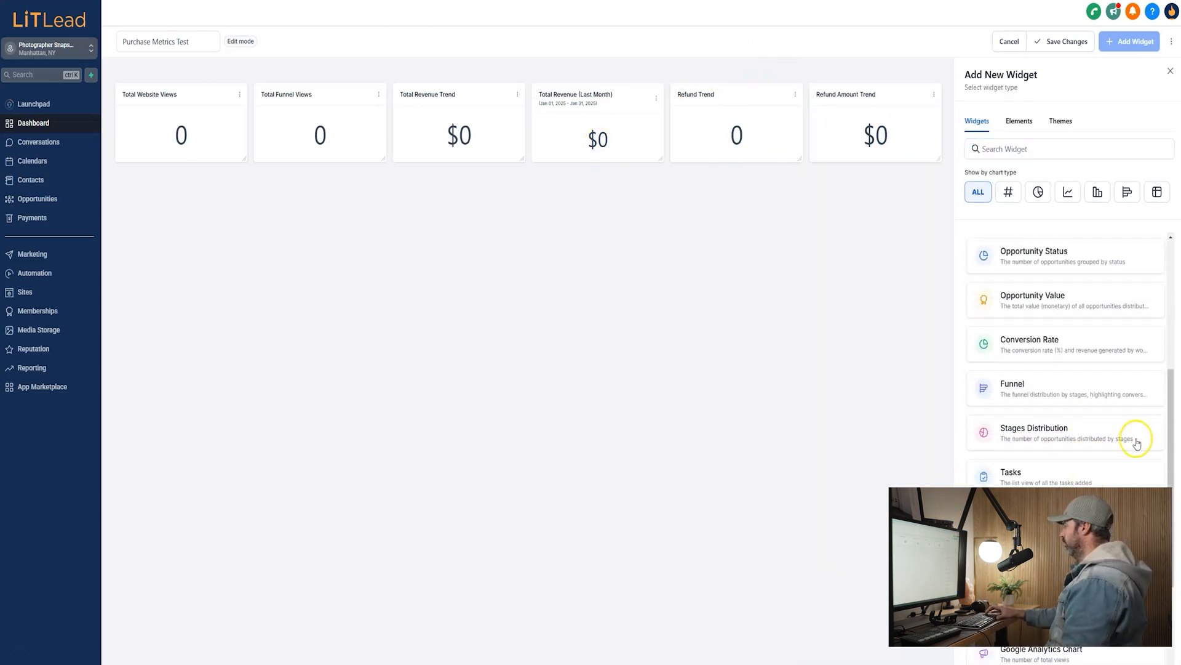
scroll(1132, 432, down, 3)
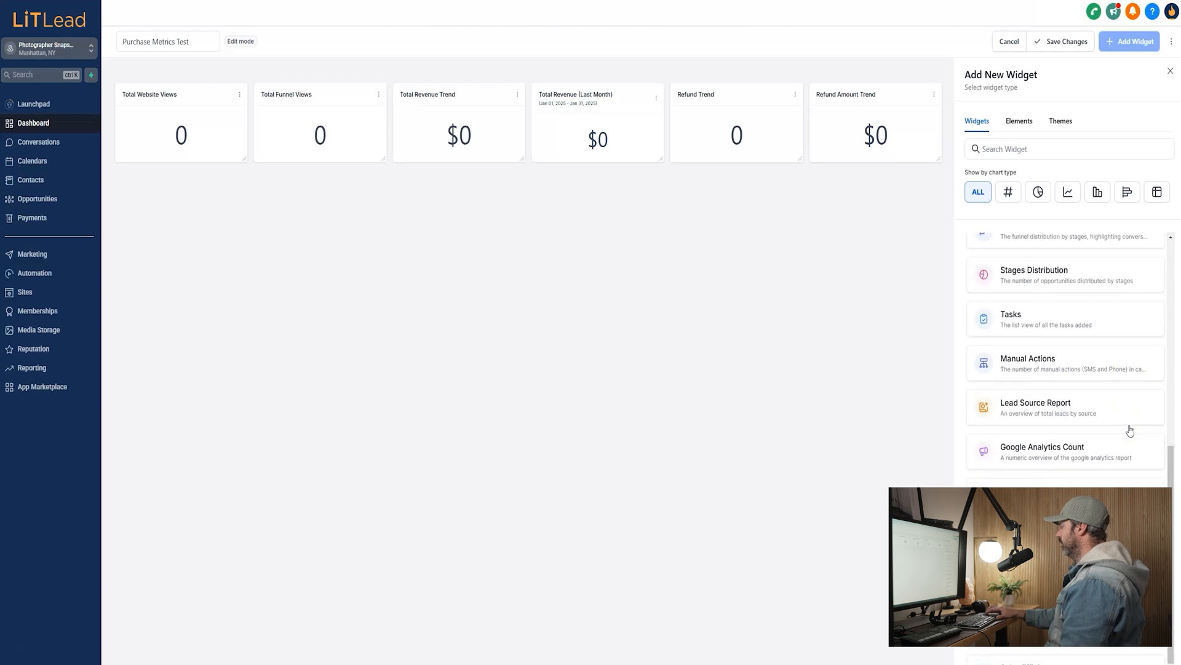
scroll(1130, 430, down, 1)
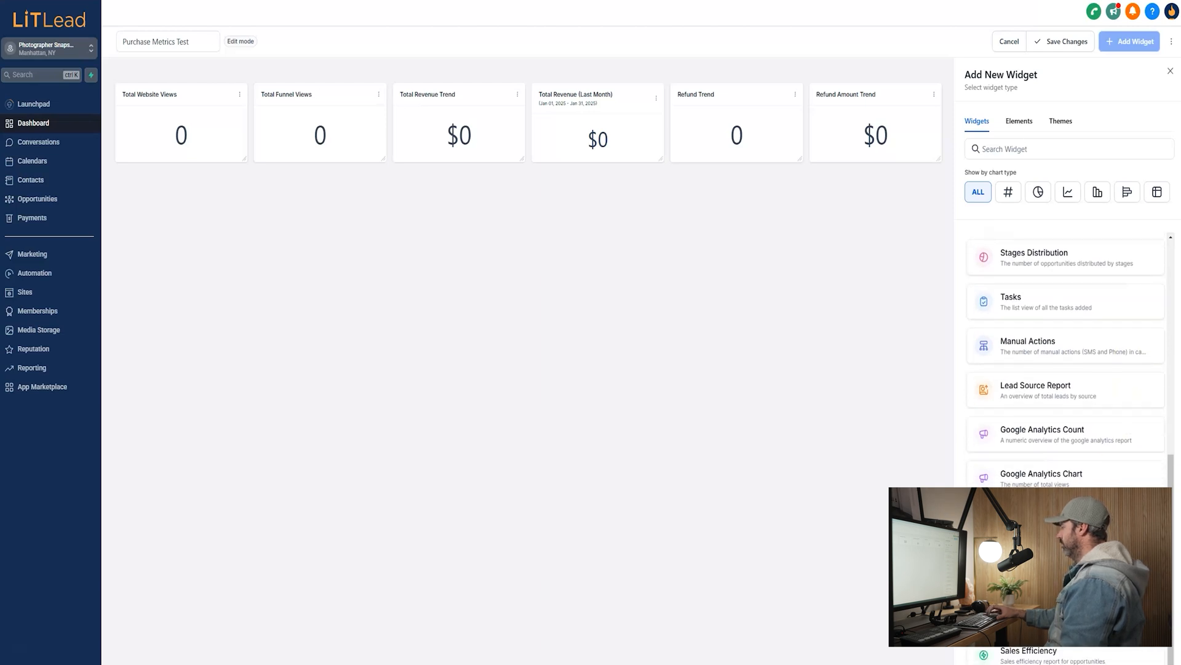
click(1066, 522)
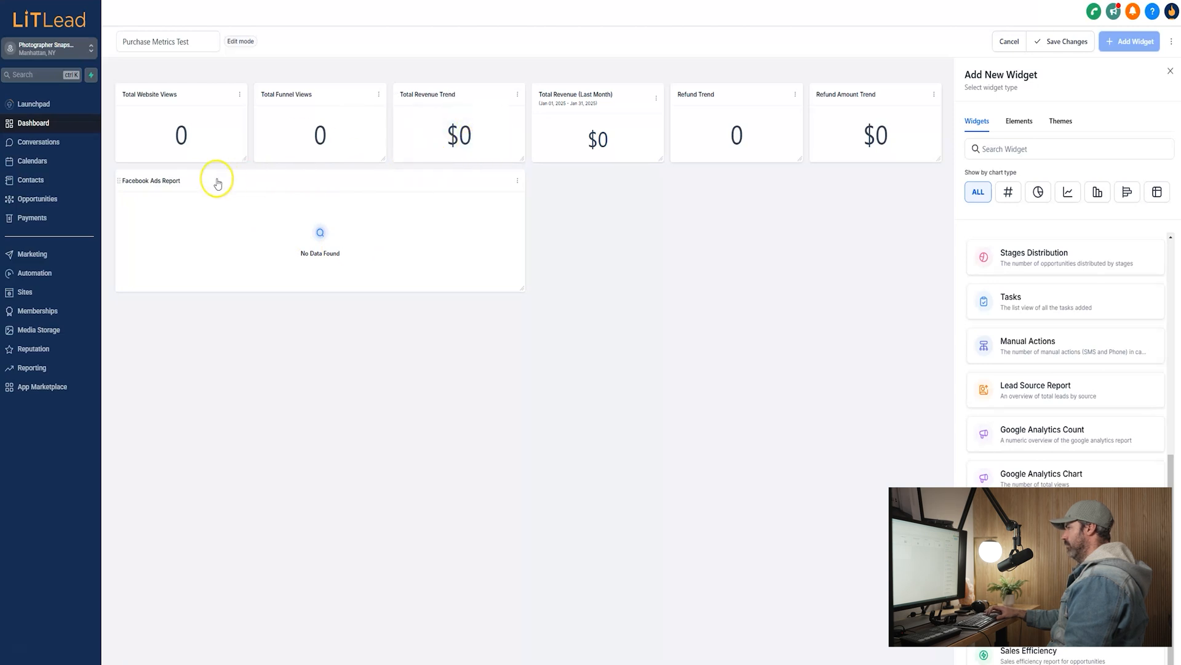
drag(208, 179, 490, 183)
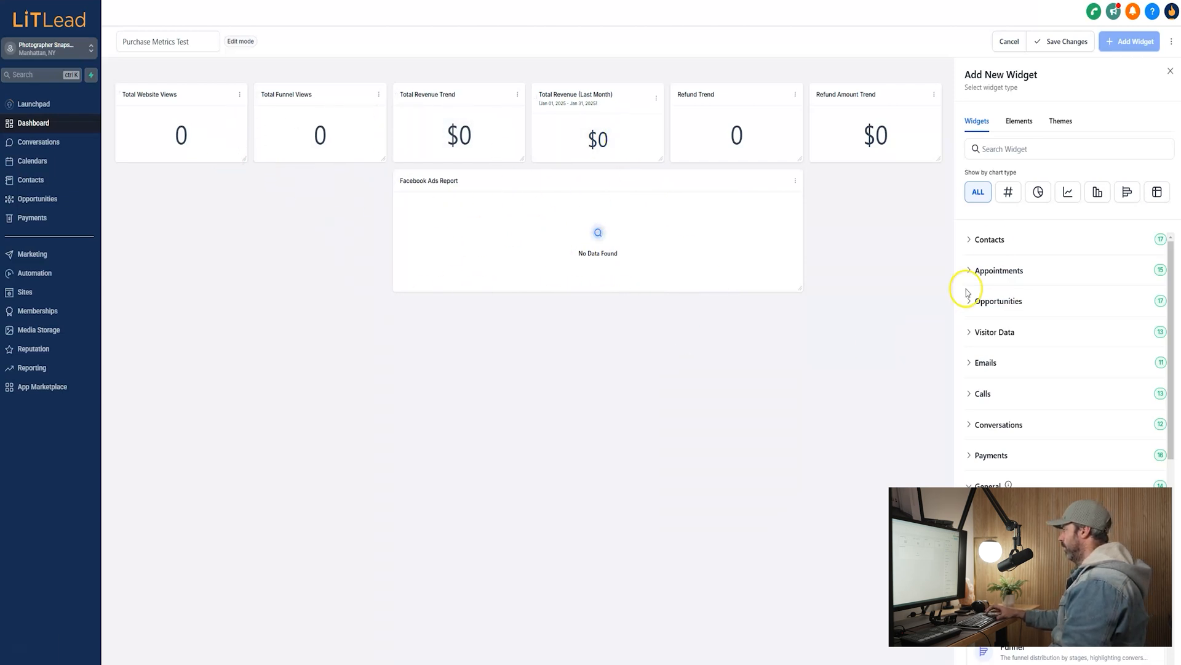
Add the Paying Customer Trend widget from Payments as a numeric chart, with the type of revenue condition set to One time.
click(971, 456)
drag(1171, 301, 1170, 453)
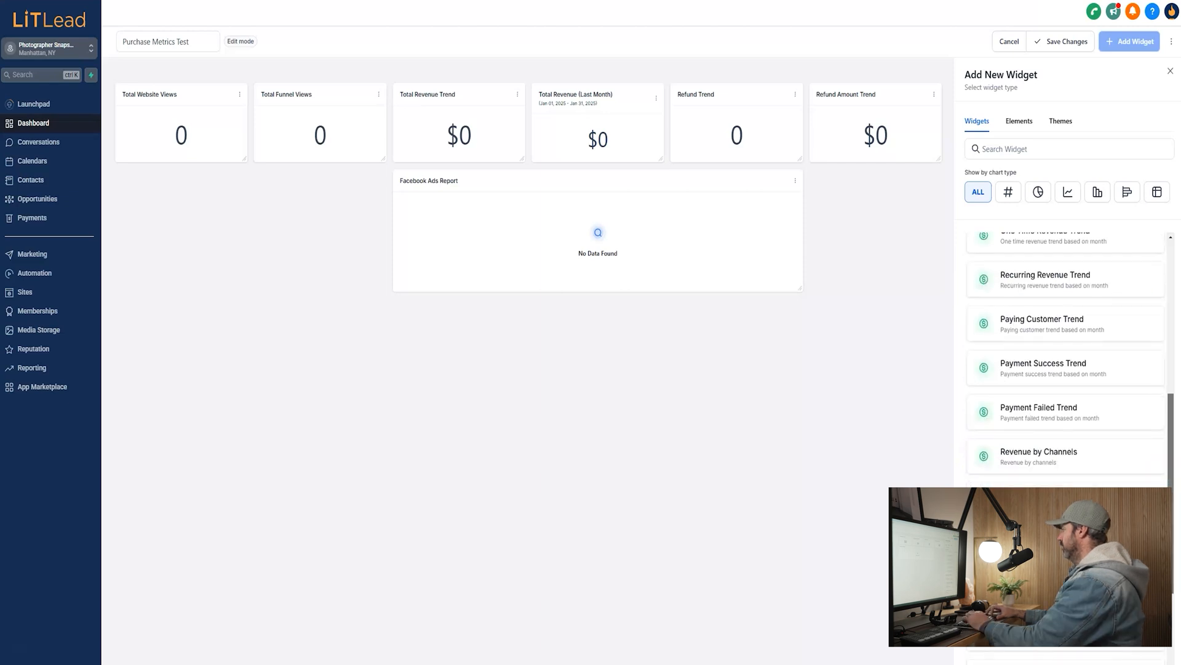
click(1019, 325)
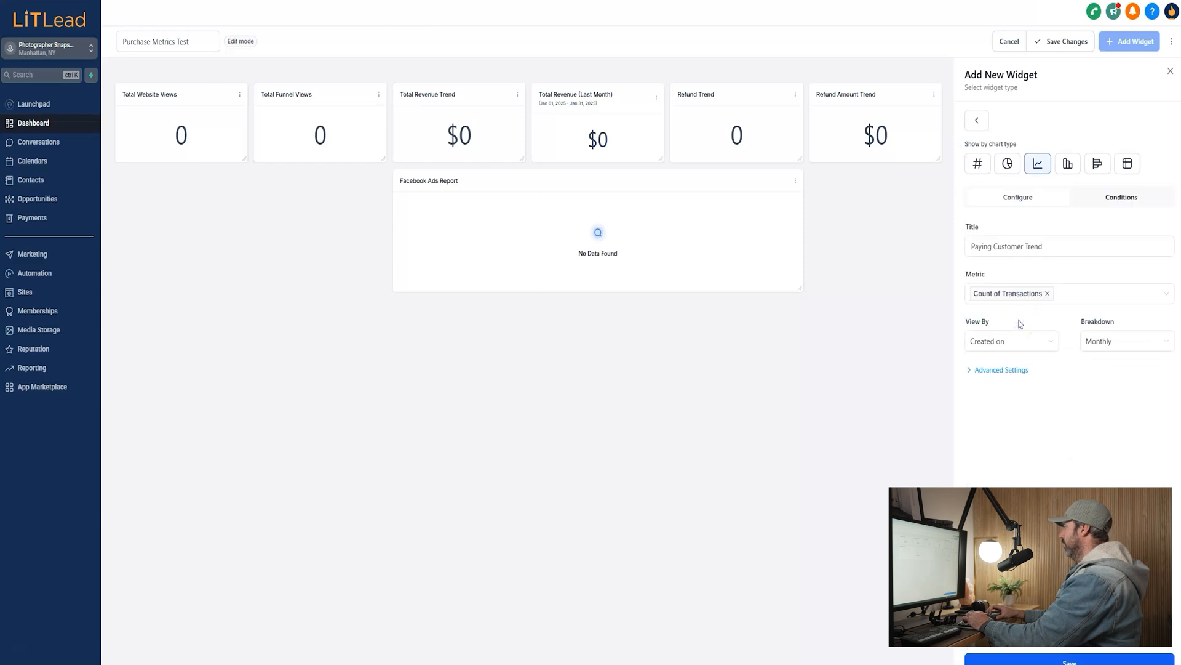
click(982, 165)
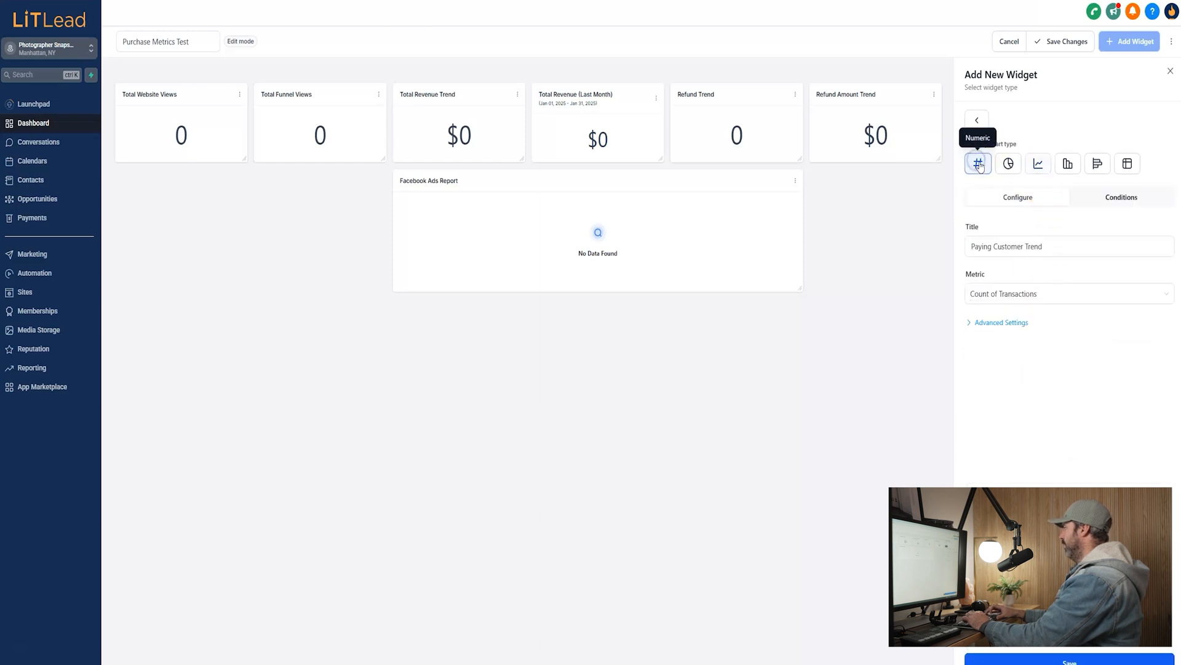
click(1102, 206)
click(1081, 309)
click(1069, 335)
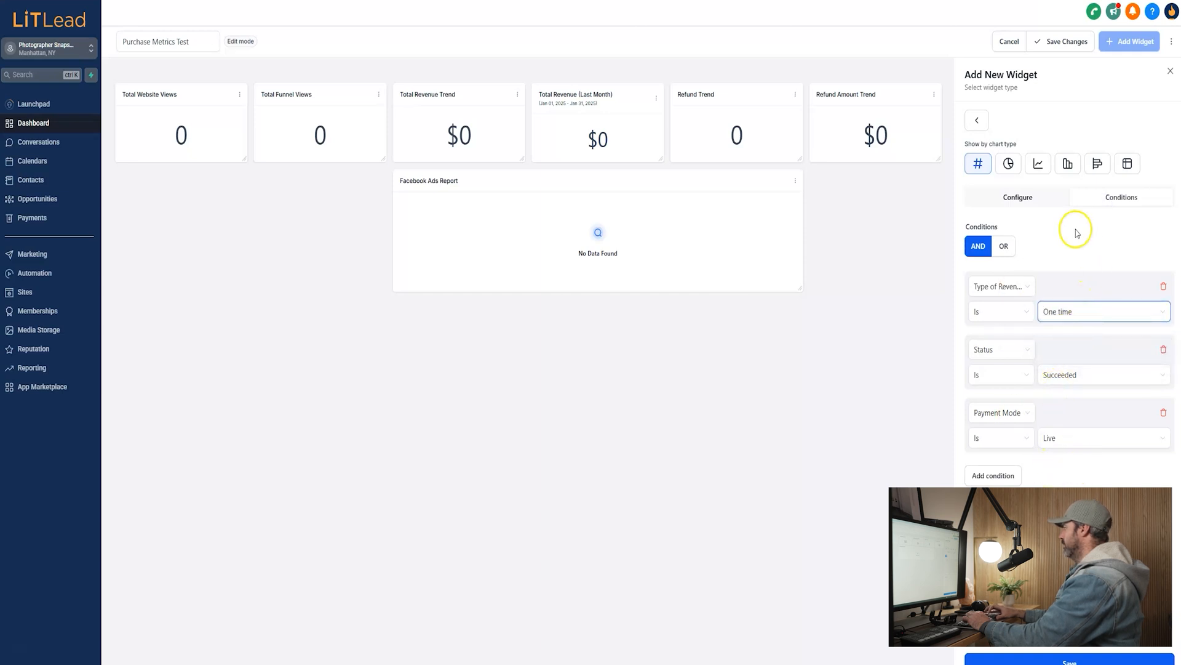
click(1057, 662)
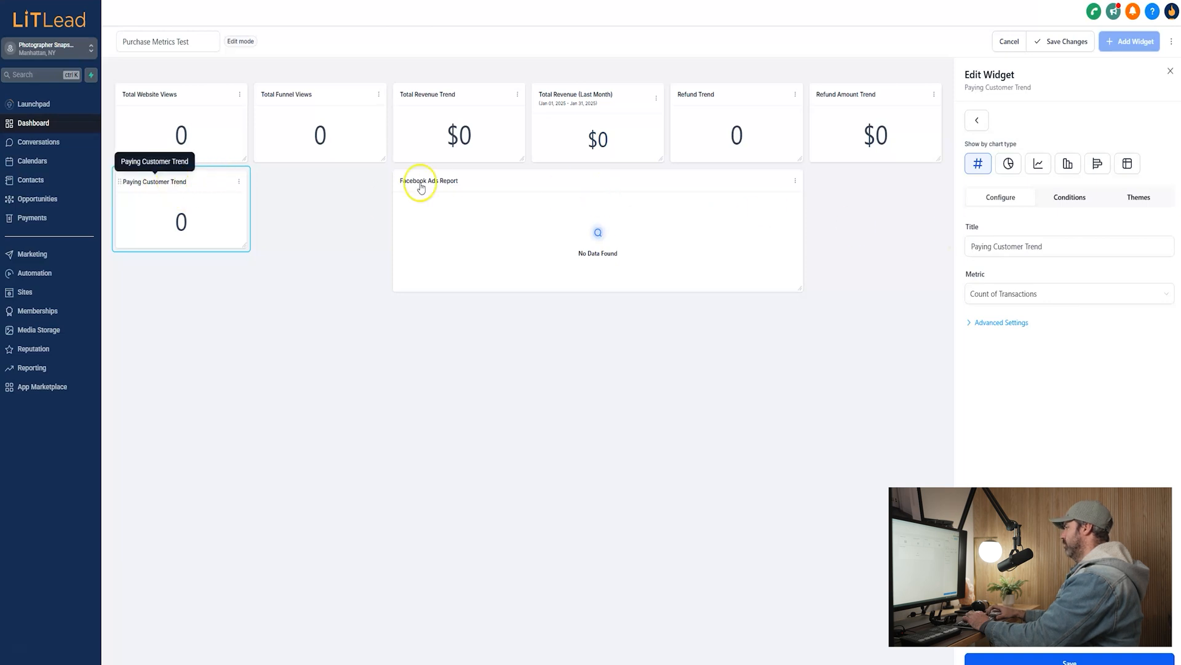
Retitle the Paying Customer Trend widget as New One Time Customers and shift Facebook Ads Report to start under Total Revenue (Last Month).
click(1055, 247)
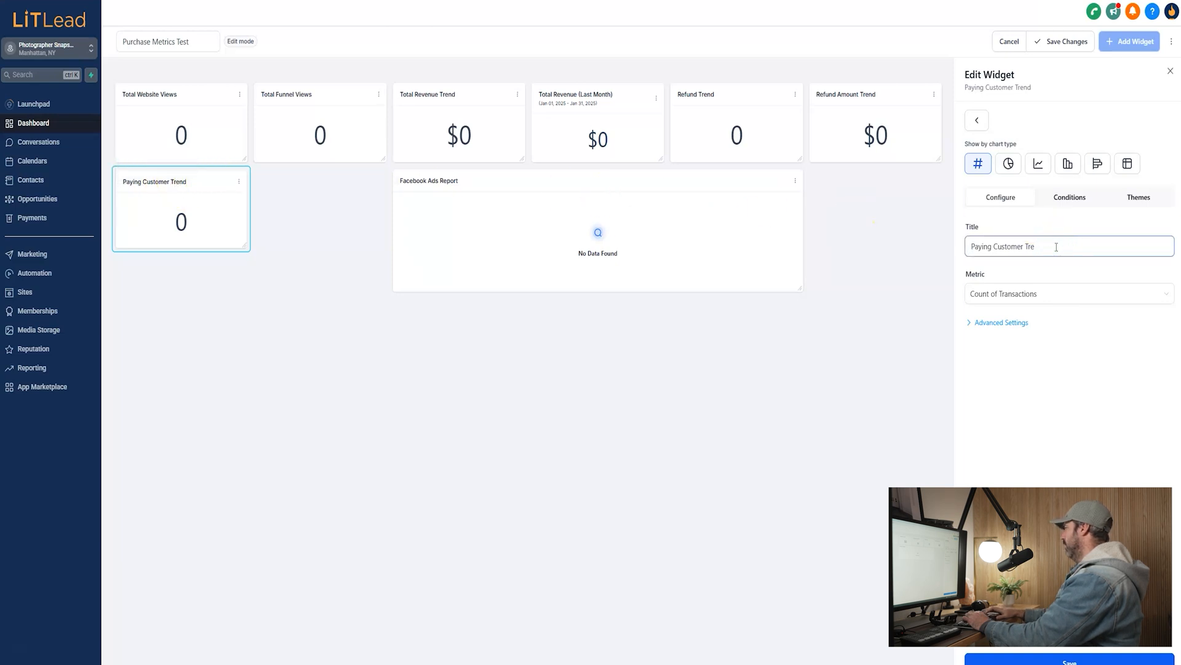
key(BackSpace)
key(BackSpace)
key(BackSpace)
text(New One Time)
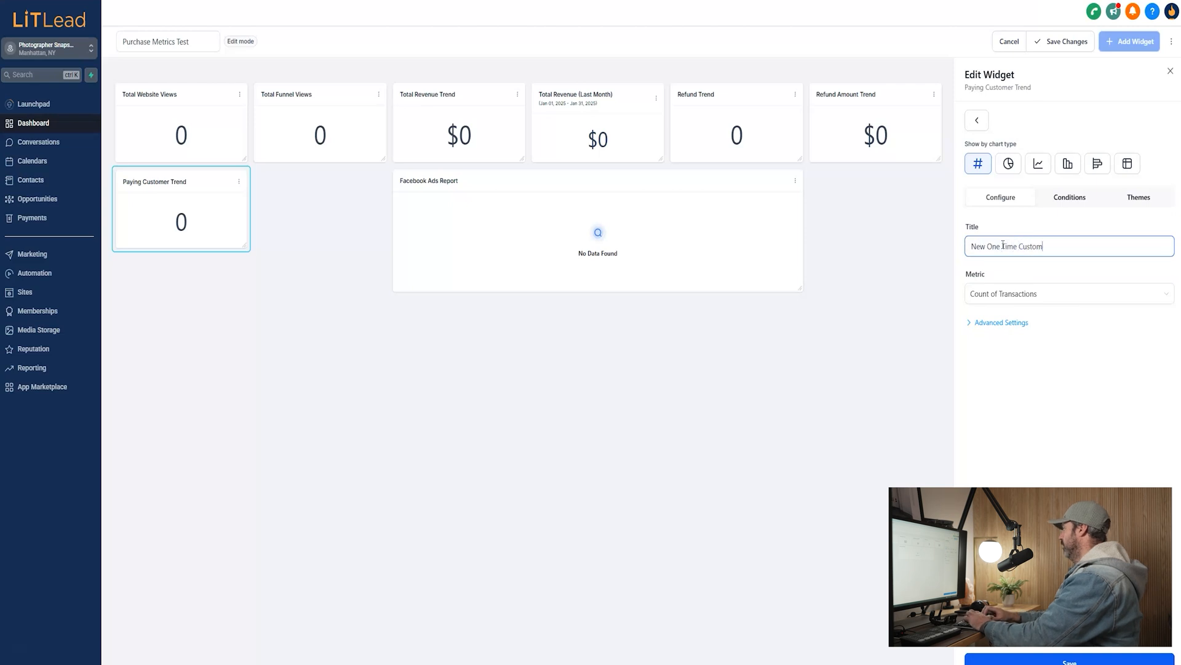
click(1036, 355)
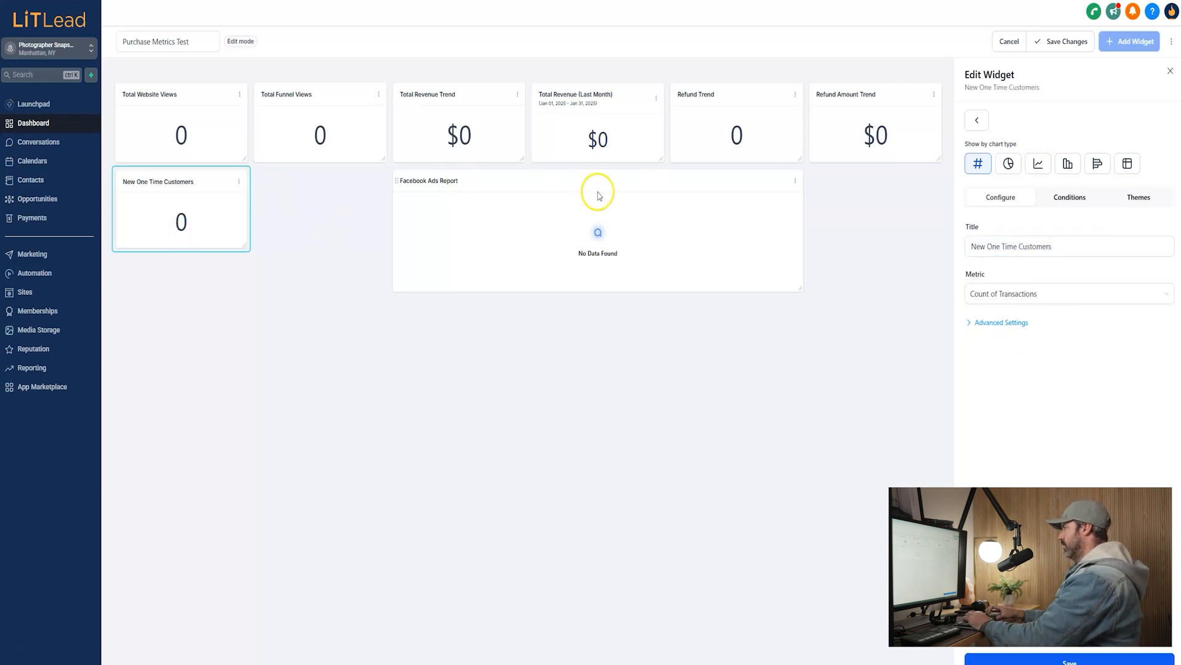
drag(536, 179, 677, 181)
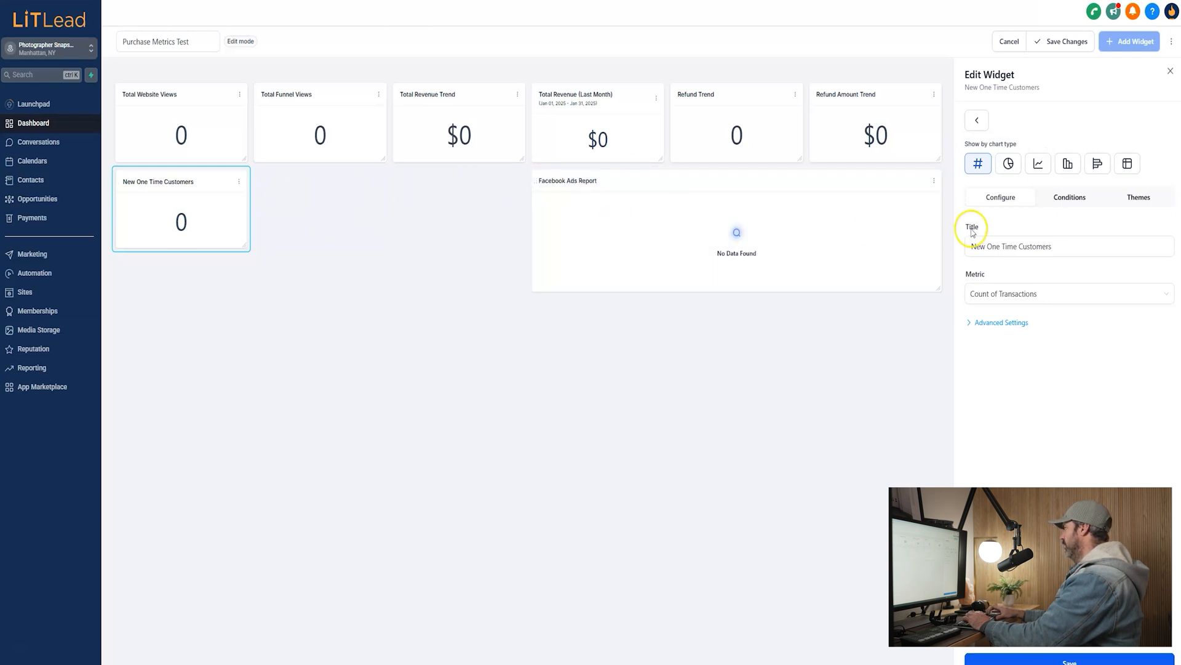
Add the Payment Success Trend widget from Payments as a line chart with its breakdown set to Daily.
click(978, 121)
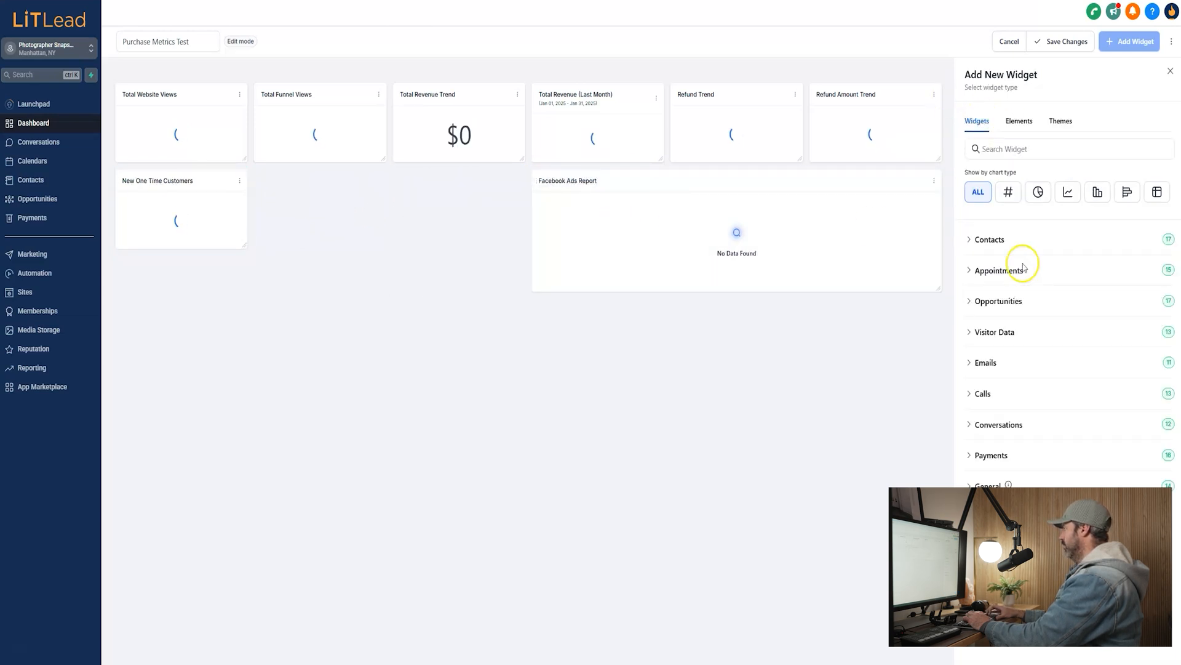
click(970, 457)
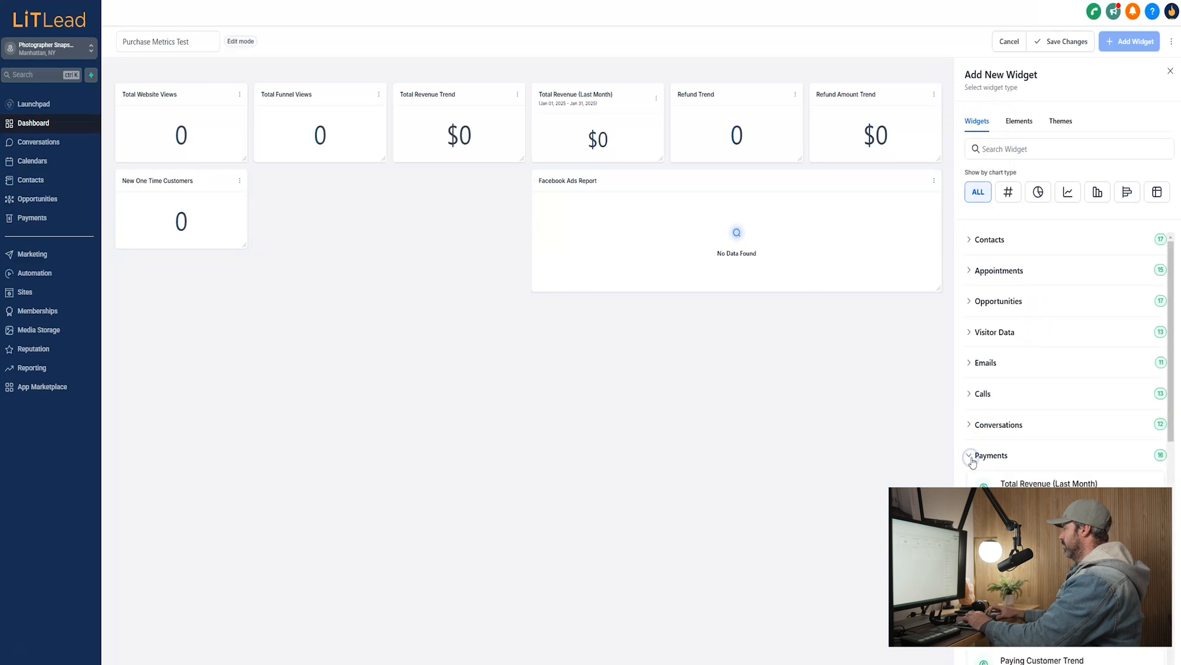
drag(1178, 396, 1174, 506)
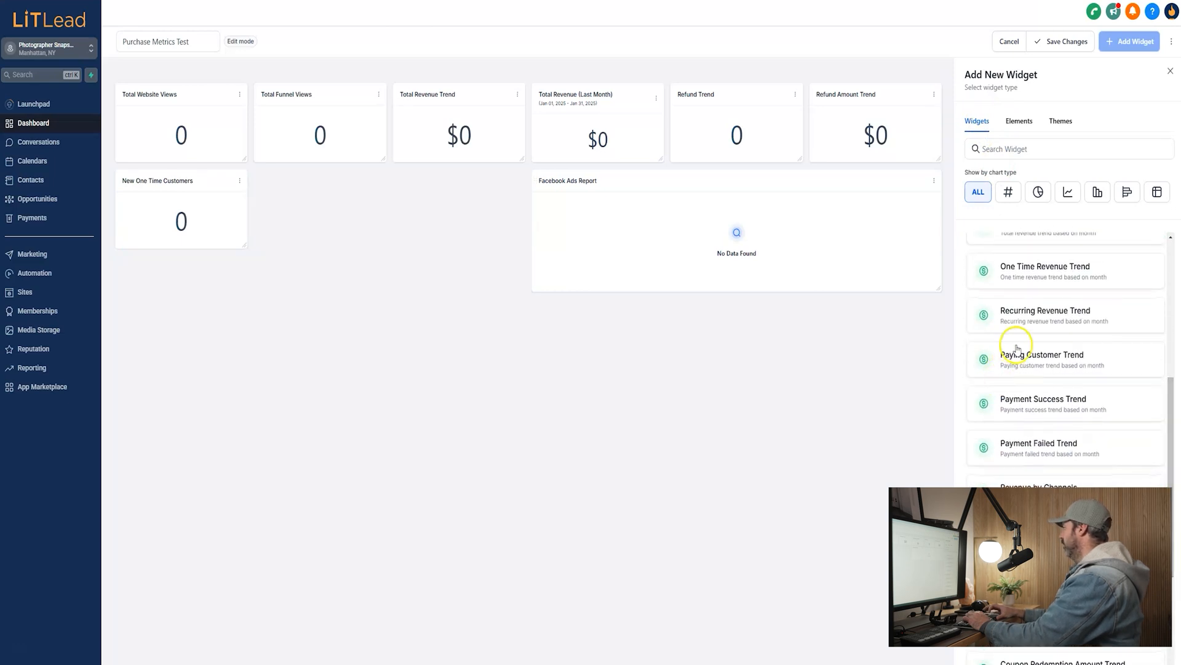
click(1032, 404)
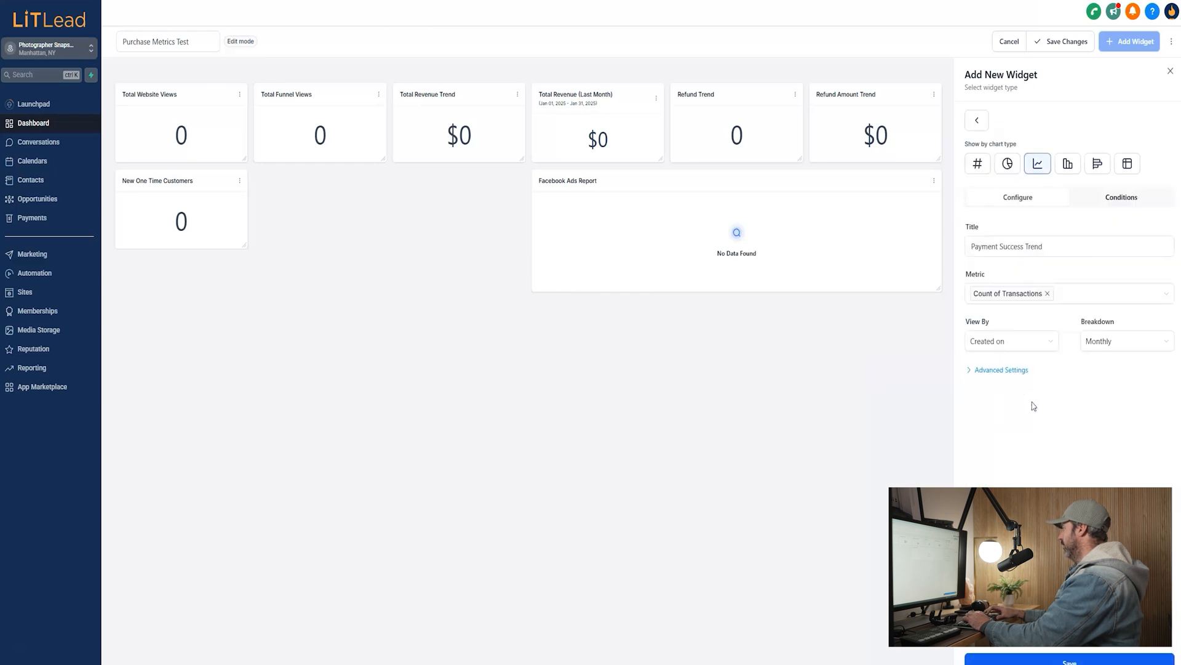
click(1133, 343)
click(1120, 365)
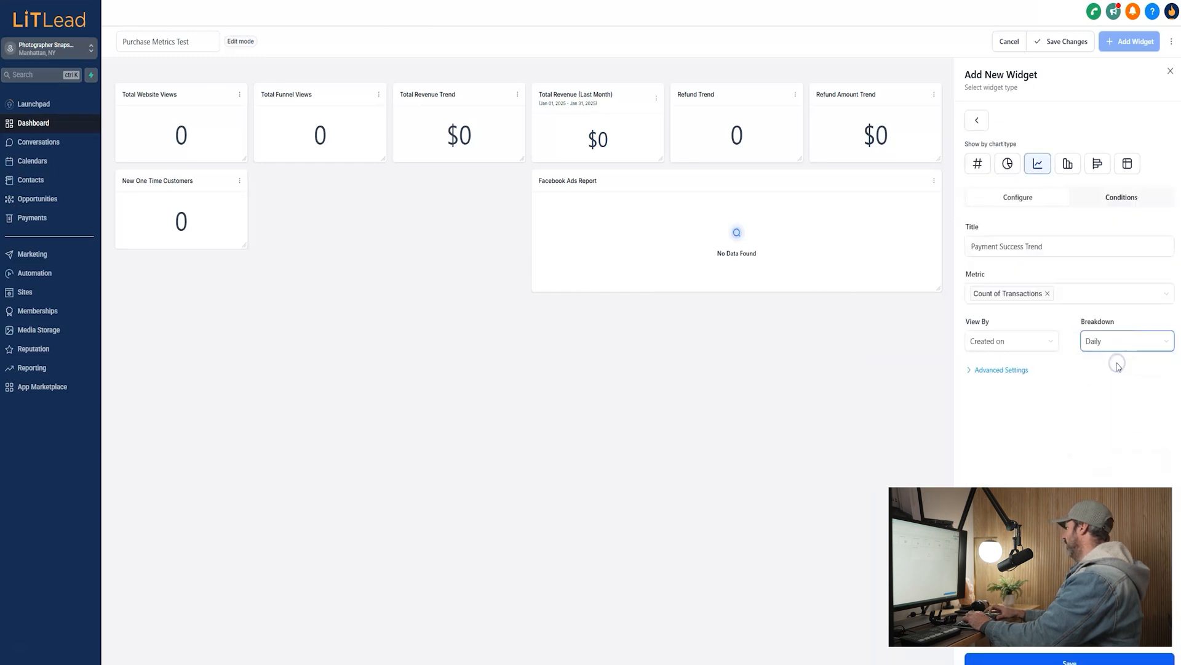
click(1049, 662)
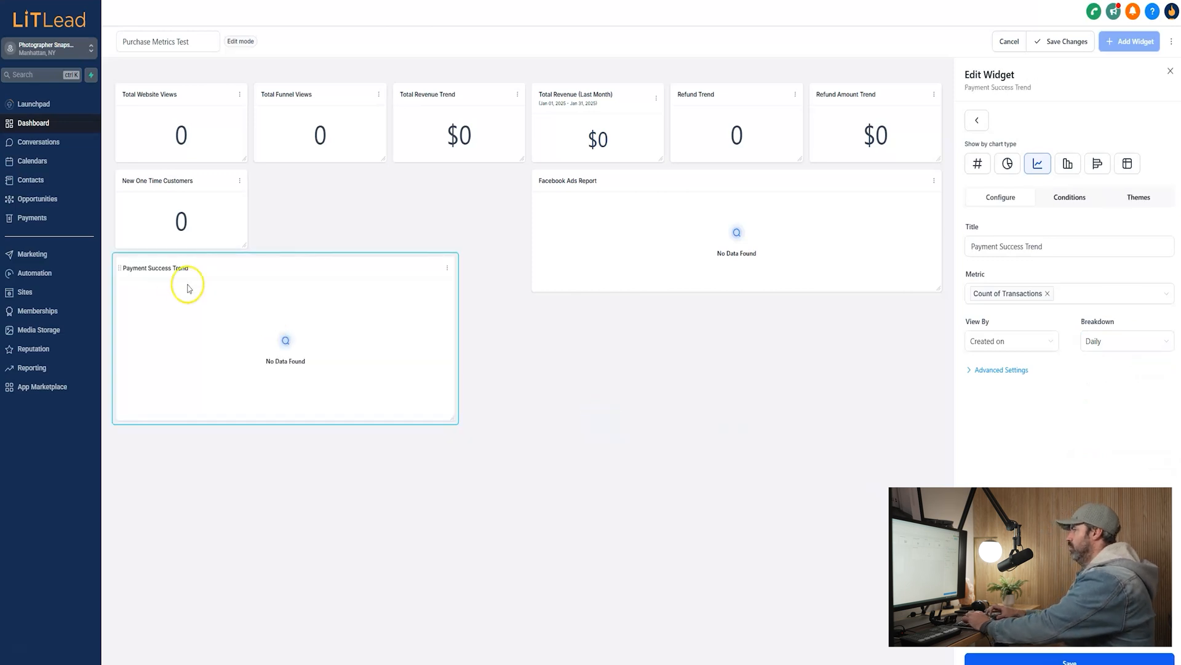
Rearrange the widgets so Facebook Ads Report sits beside New One Time Customers, with Payment Success Trend below it.
drag(131, 265, 267, 175)
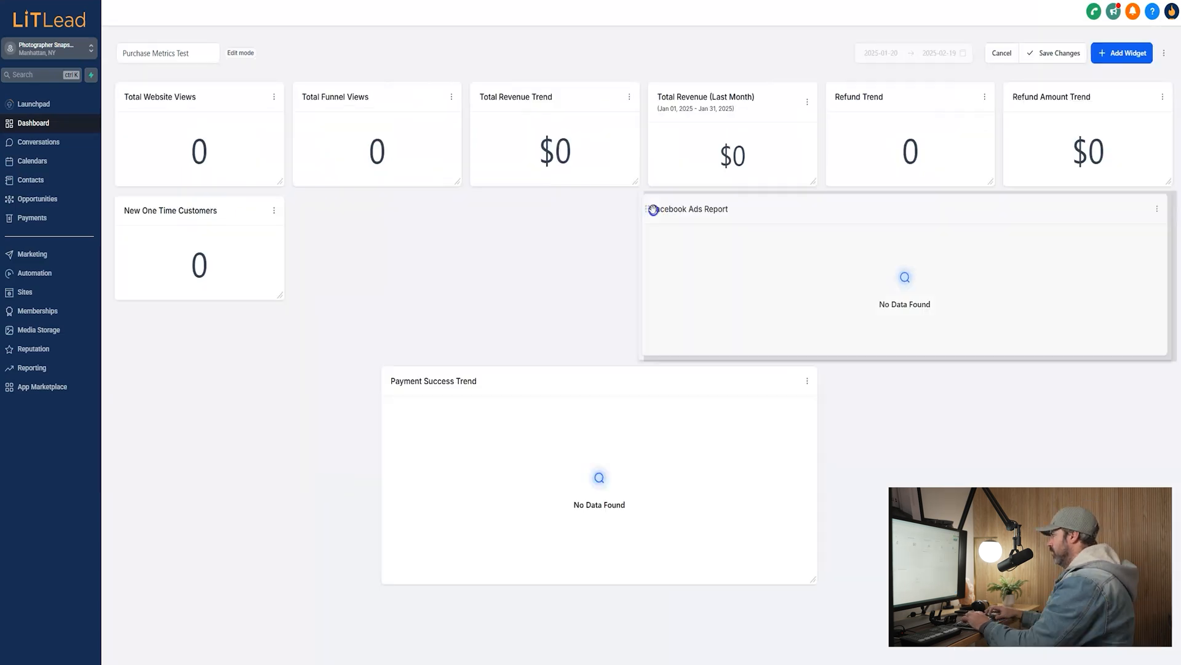
drag(654, 211, 302, 203)
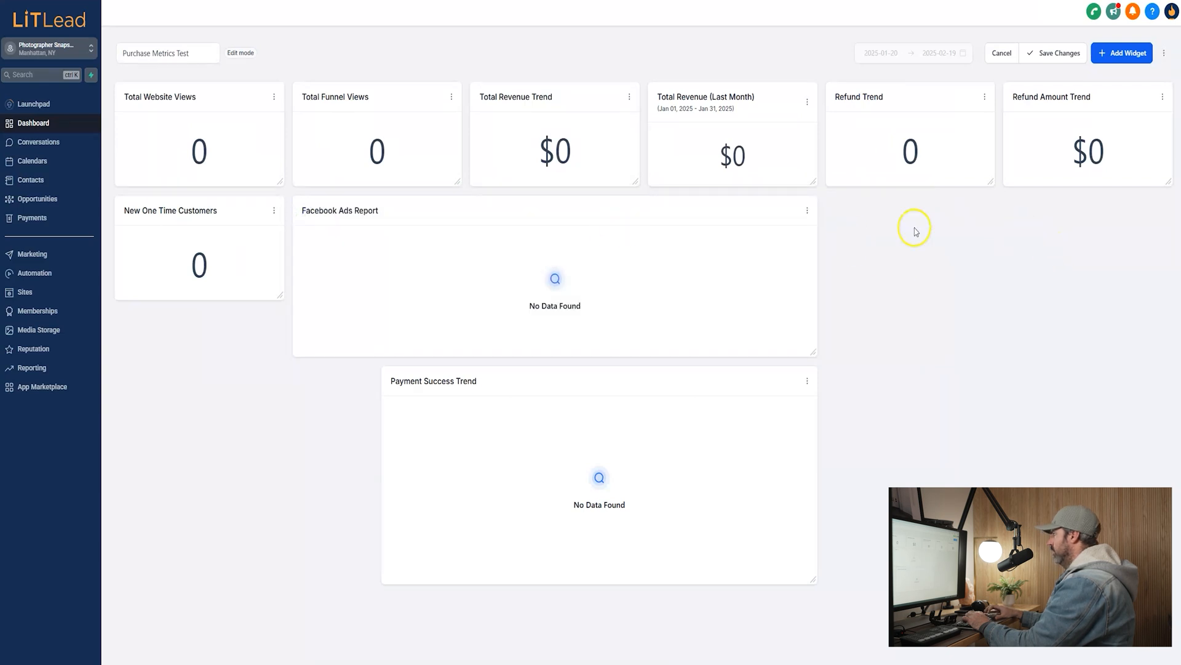
Start a new Revenue by Channels widget from Payments and group its donut chart by Payment Provider.
click(1124, 53)
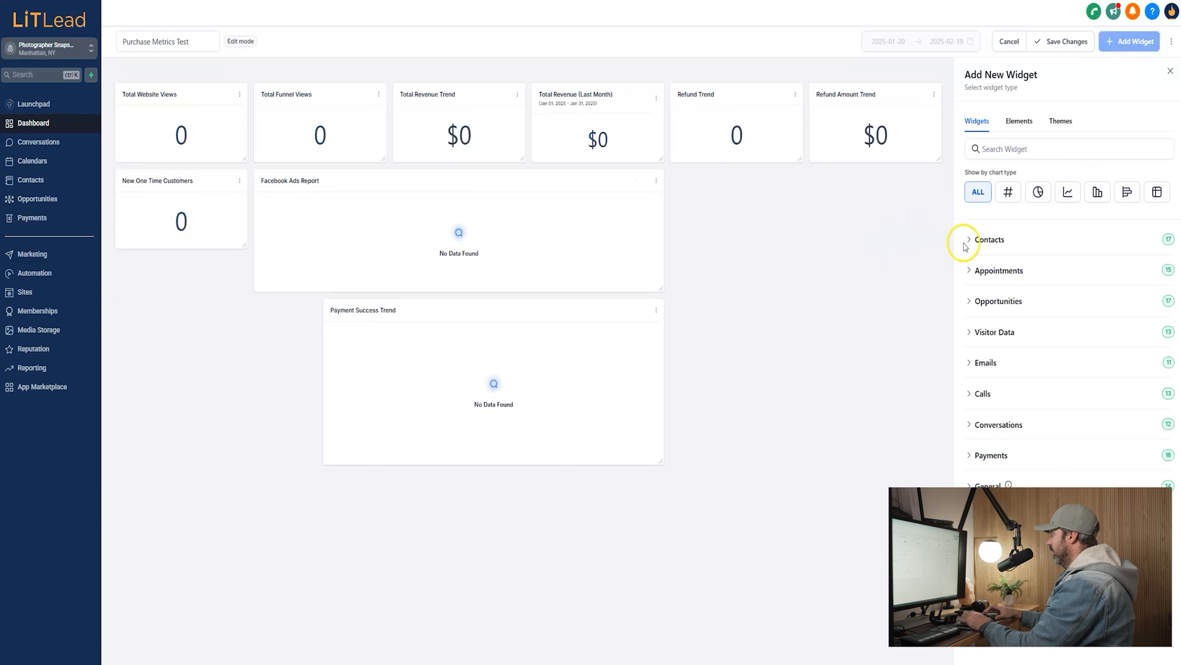
click(971, 463)
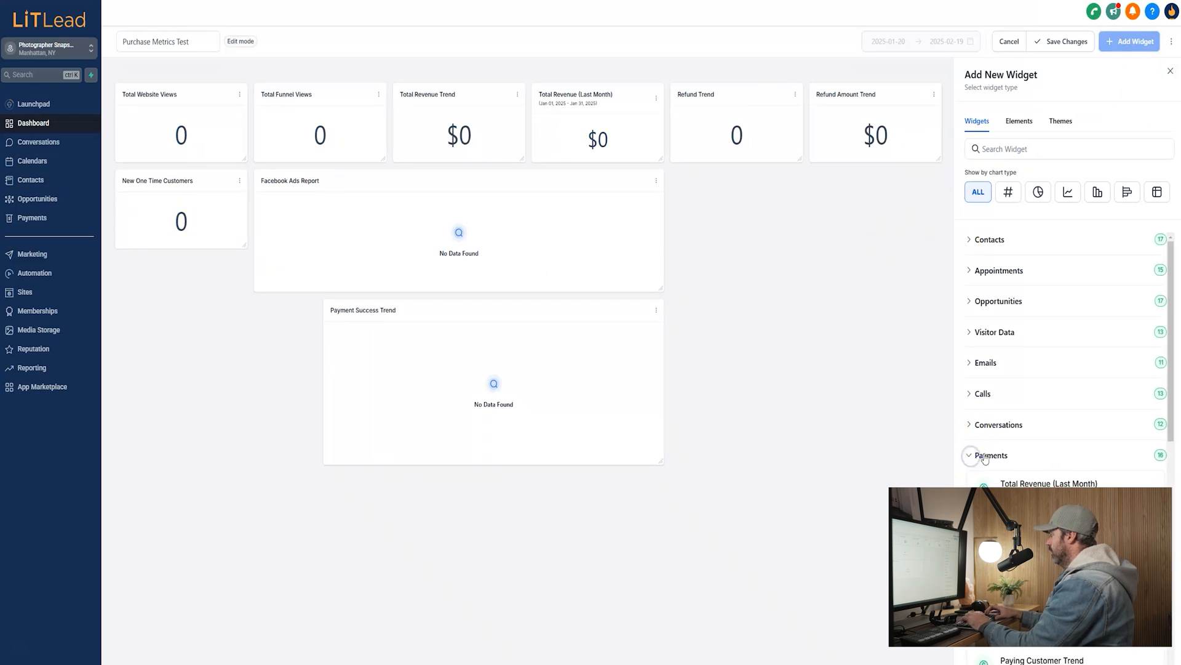
drag(1172, 370, 1169, 514)
click(1034, 459)
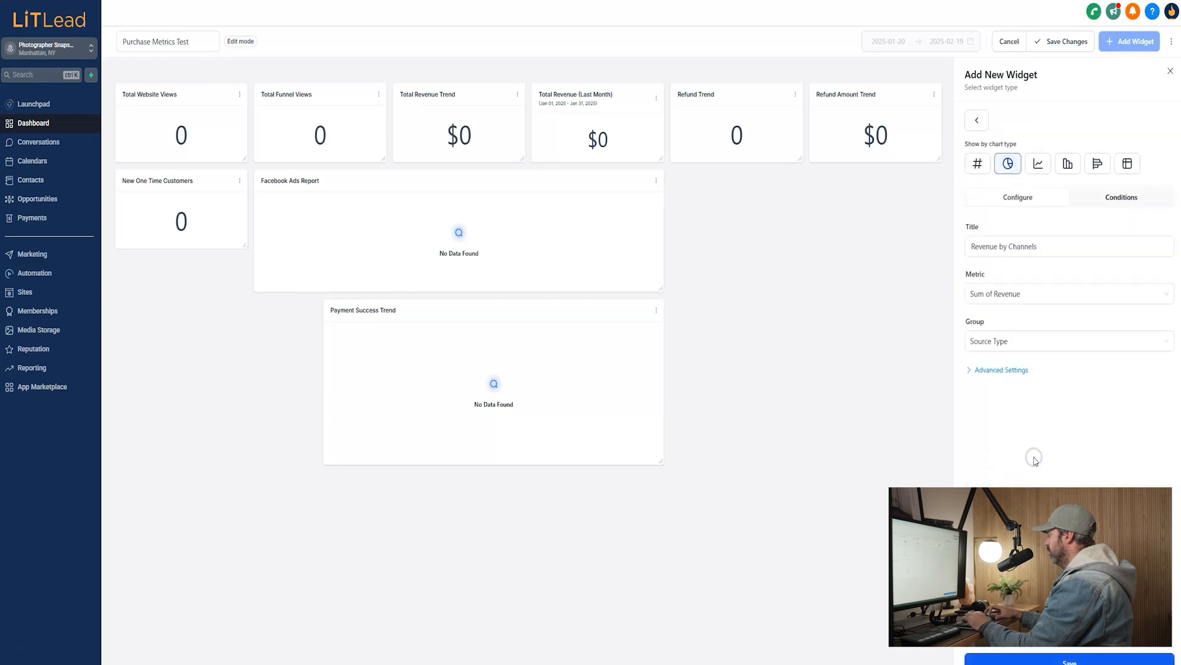
click(1020, 350)
click(1005, 400)
Retitle the new revenue widget as Revenue by Payment Processor and save it to the dashboard.
click(1030, 247)
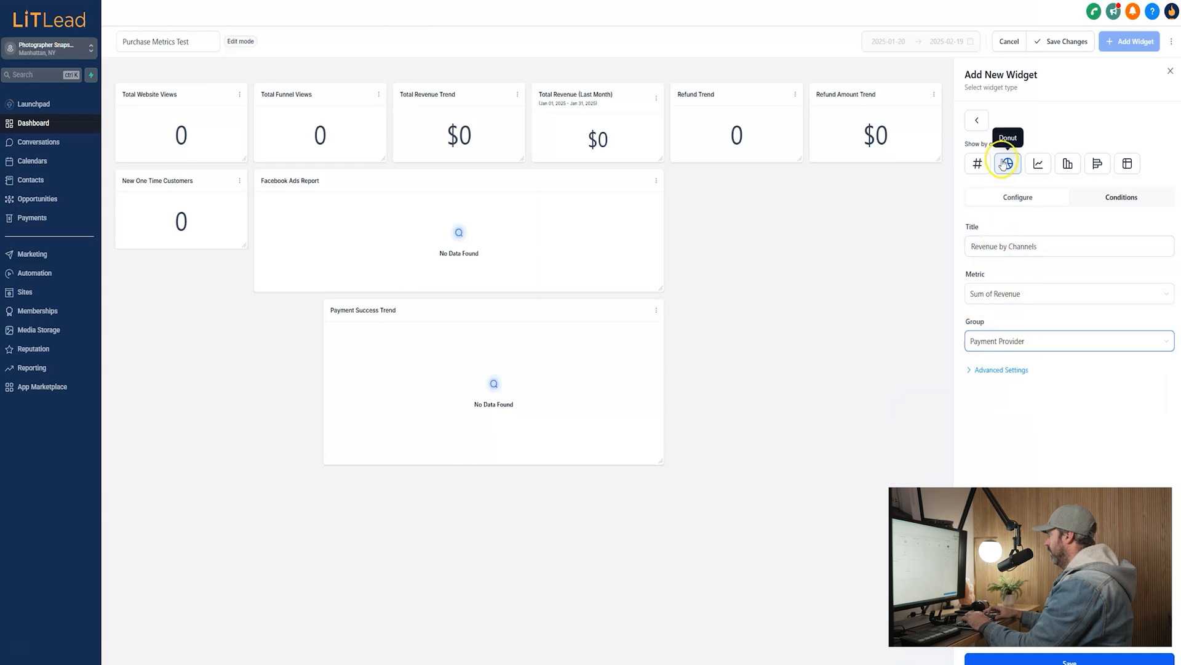
click(1016, 246)
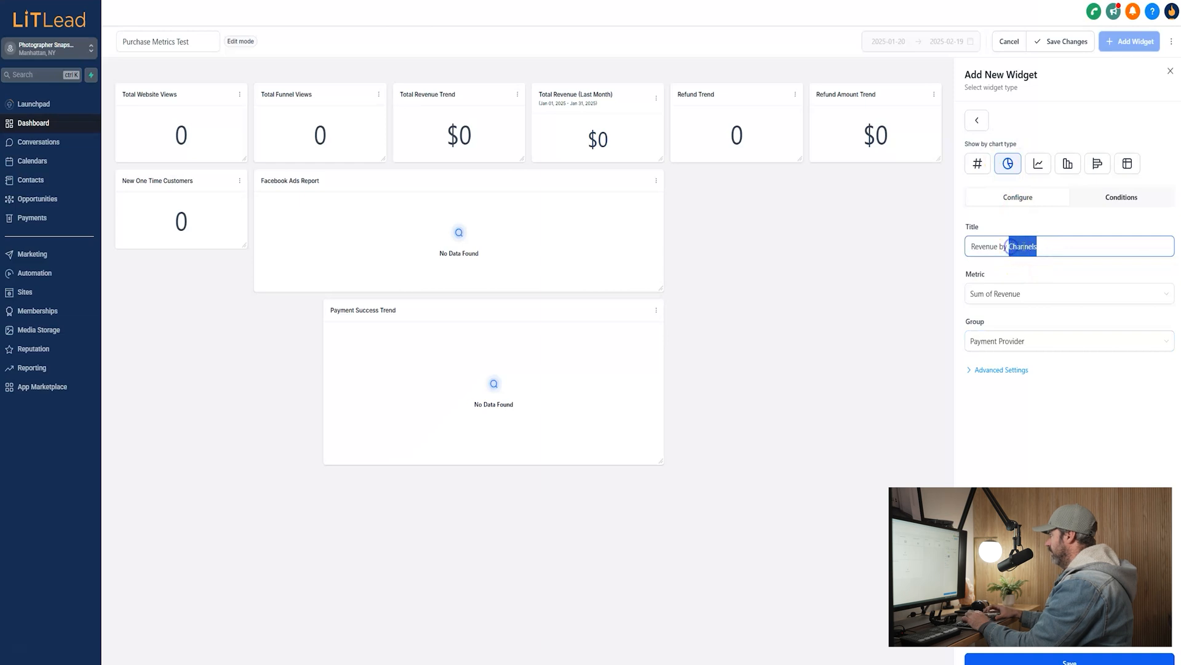
text(Payment Processor)
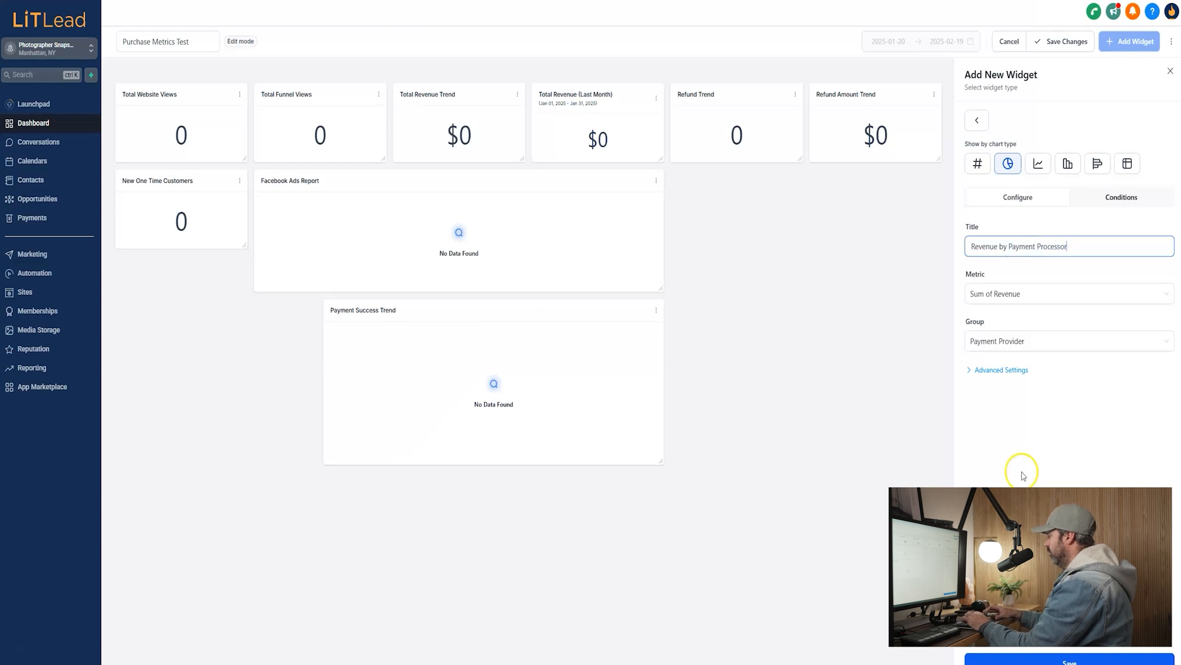
click(1061, 660)
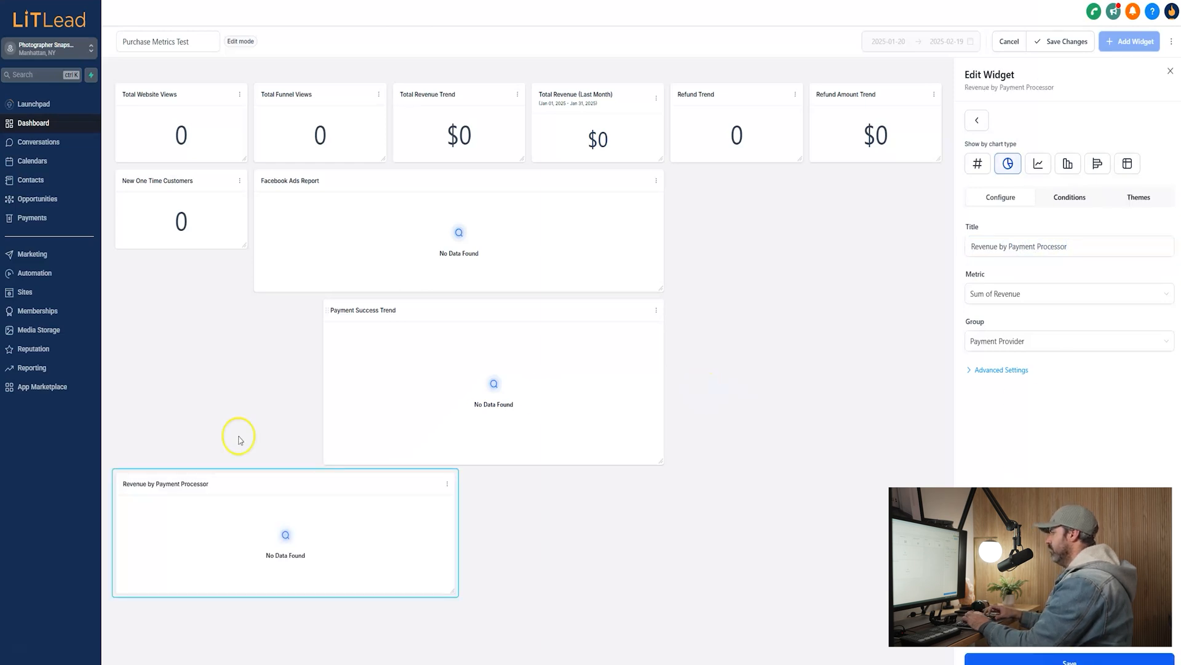
Narrow Facebook Ads Report so Revenue by Payment Processor fits beside it, and align Payment Success Trend directly under Facebook Ads Report.
drag(162, 484, 690, 306)
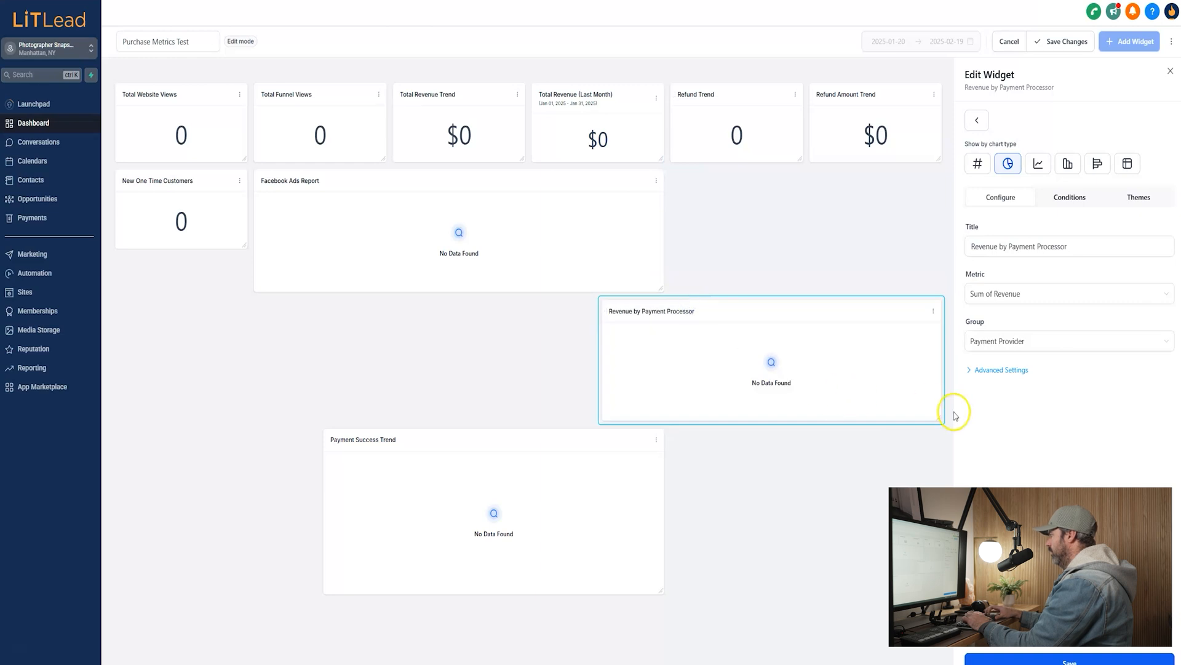
drag(936, 419, 869, 400)
drag(730, 312, 782, 183)
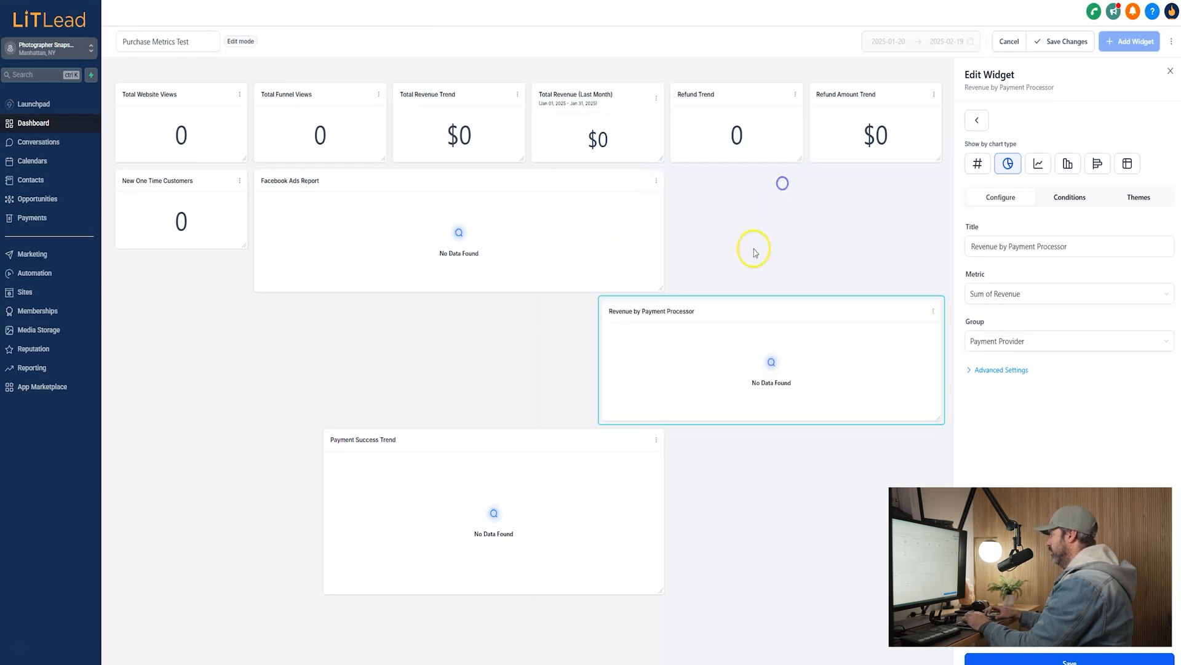
mouse_move(663, 285)
mouse_down()
mouse_move(718, 279)
mouse_move(594, 262)
mouse_up()
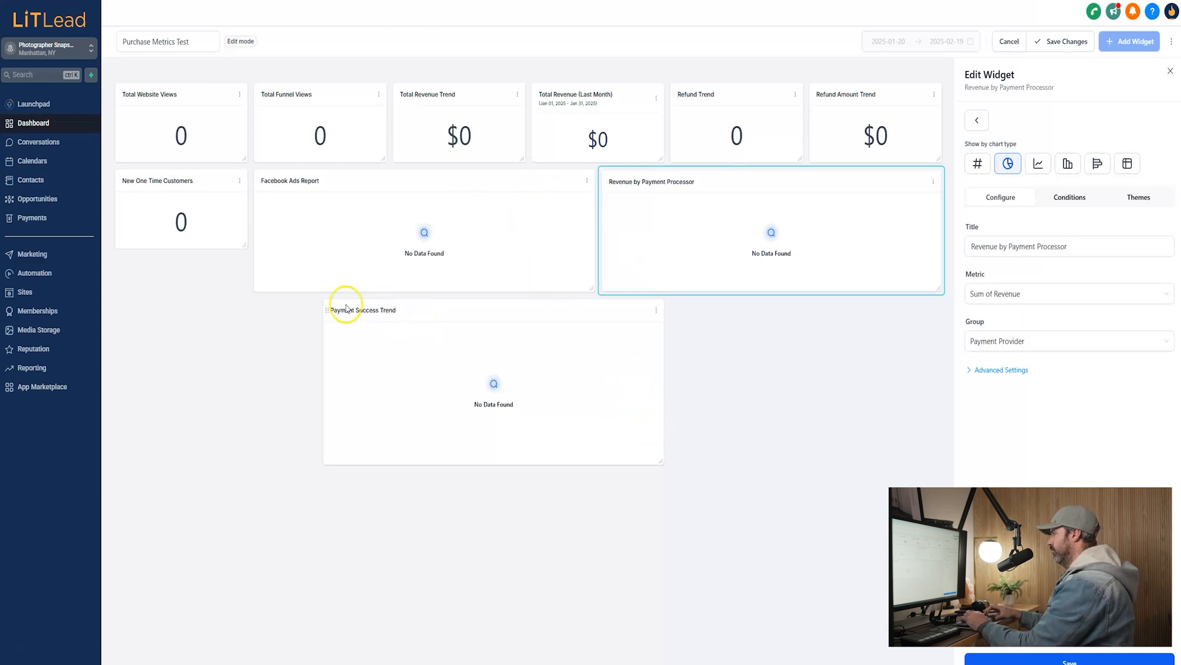
drag(342, 314, 254, 312)
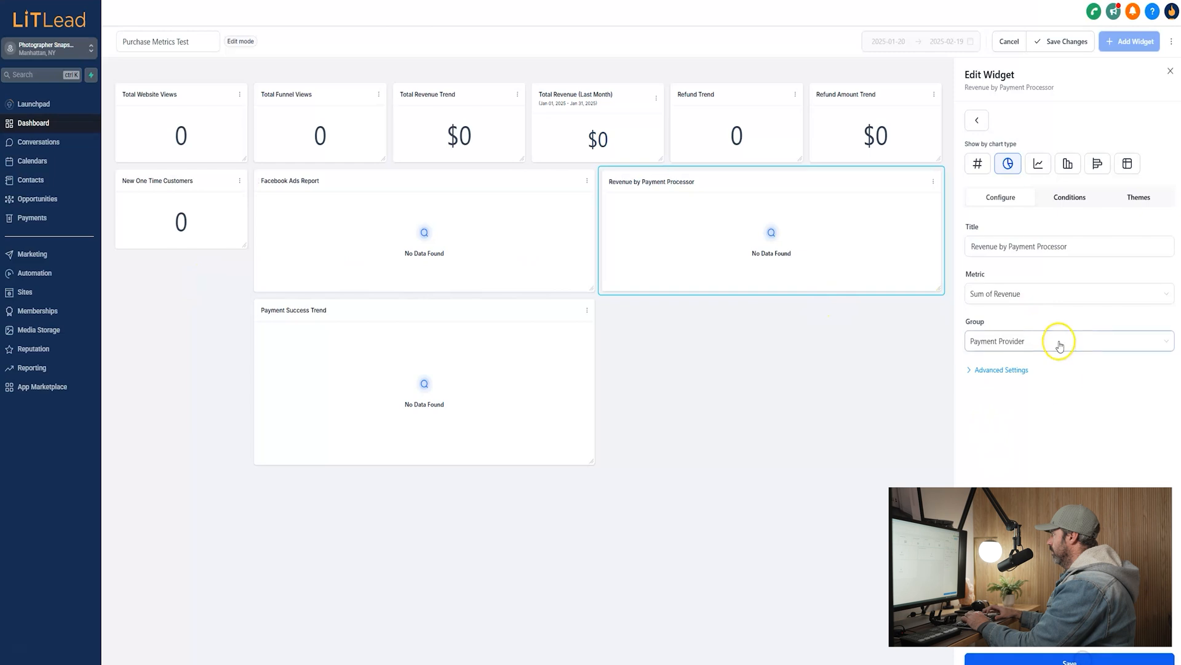
Add the One Time Revenue Trend widget from Payments as a numeric chart of Sum of Revenue.
click(977, 120)
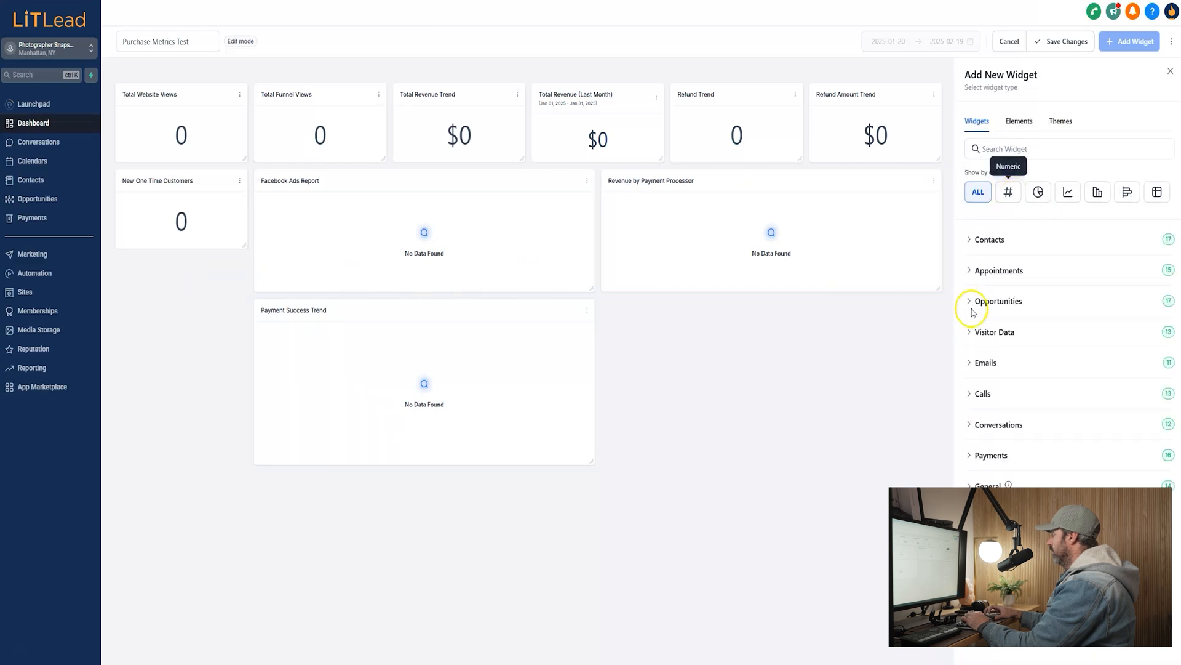
click(991, 455)
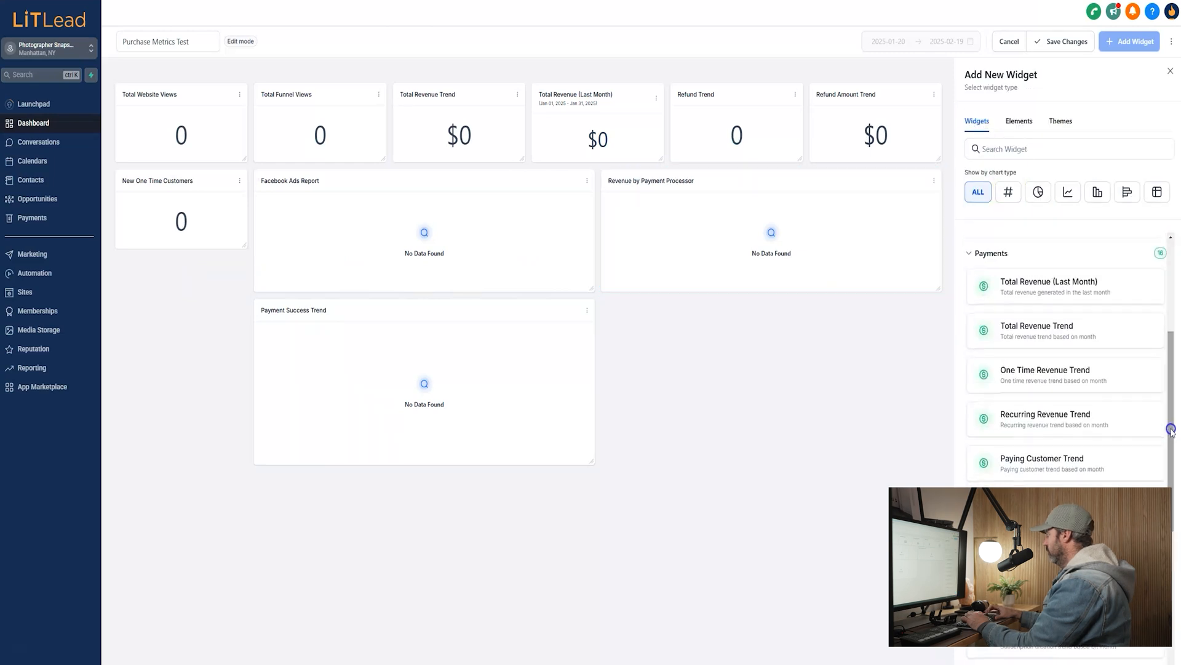
click(1023, 371)
click(1107, 198)
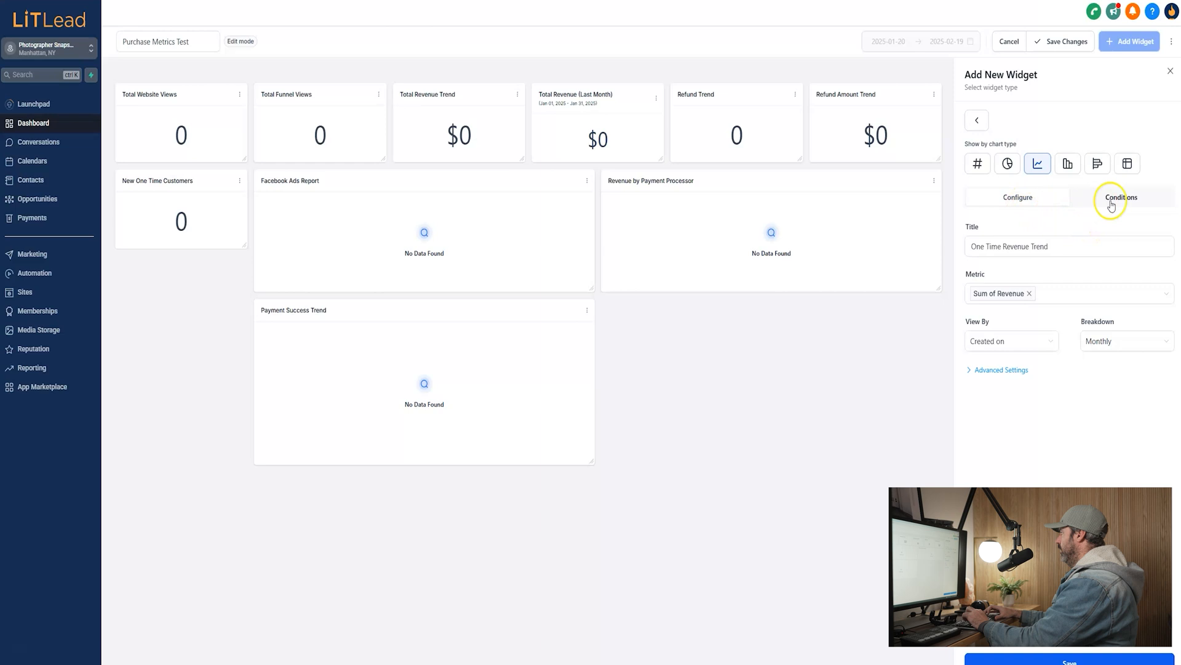
click(1062, 312)
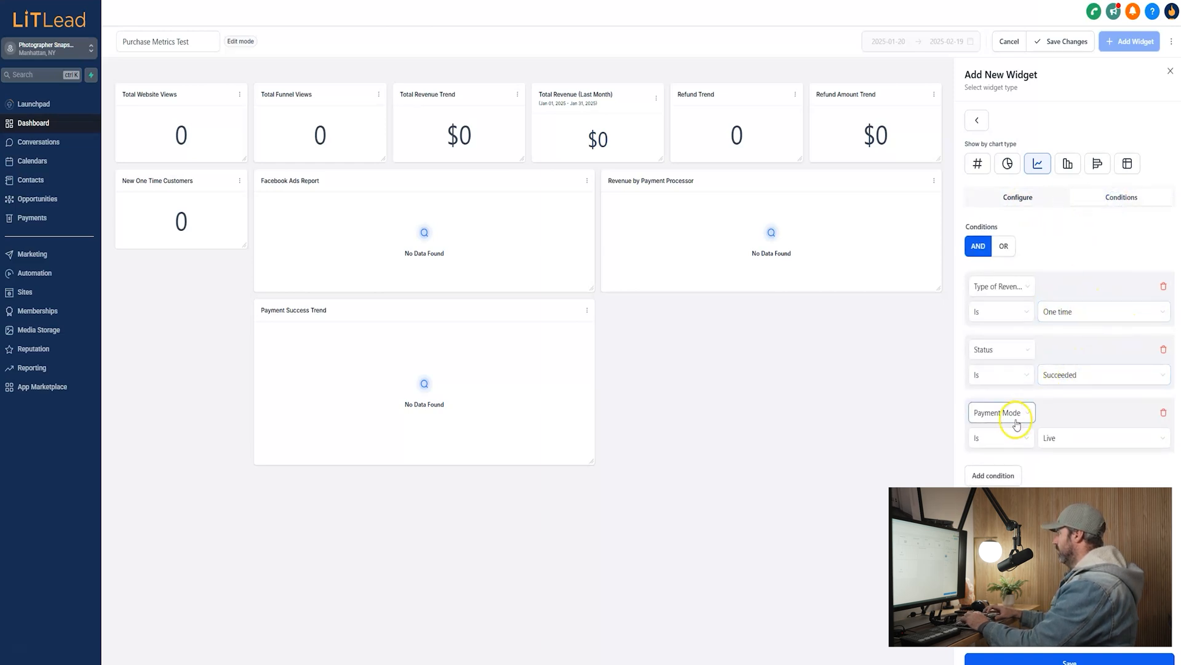
click(979, 164)
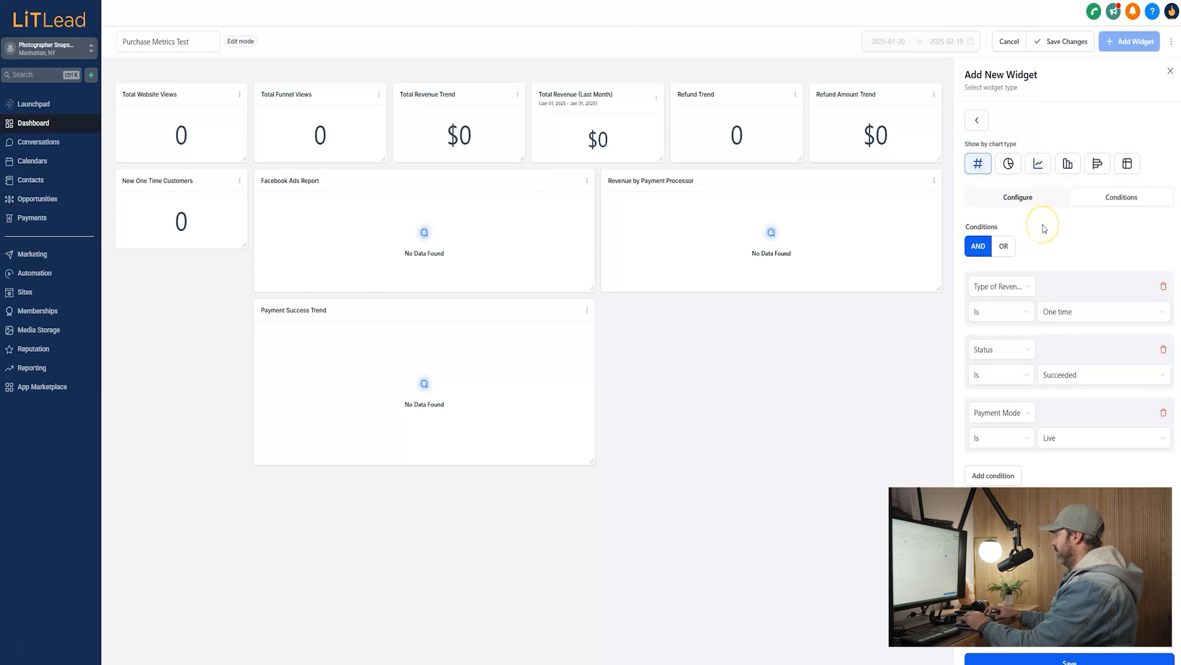
click(1013, 202)
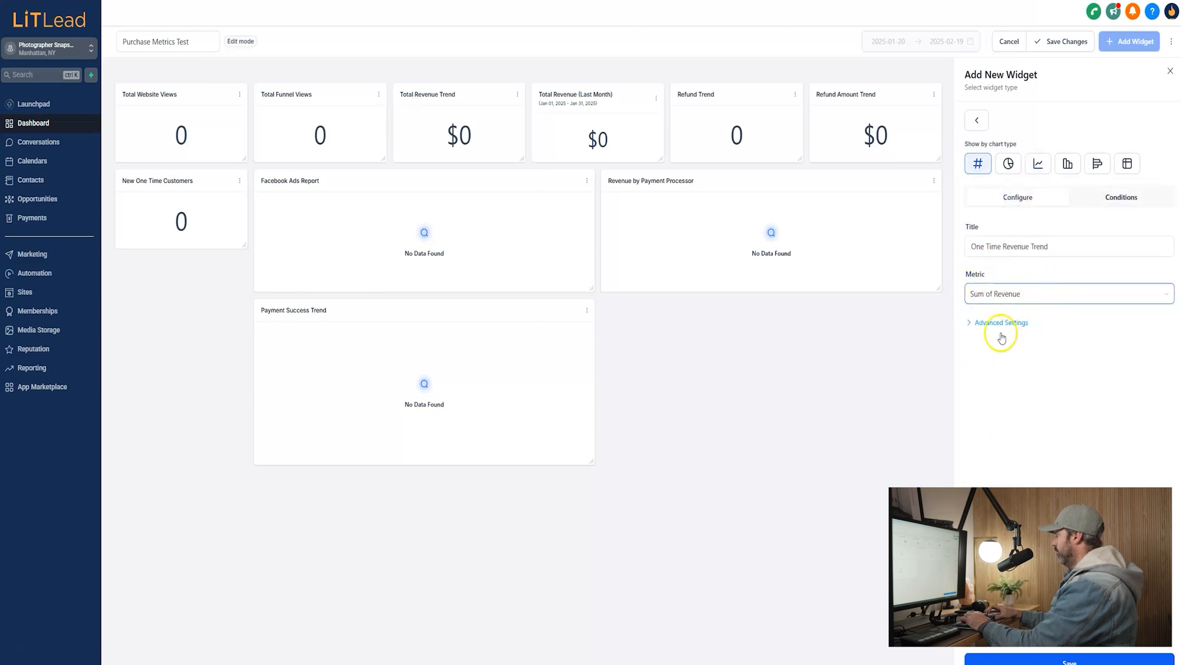
click(969, 323)
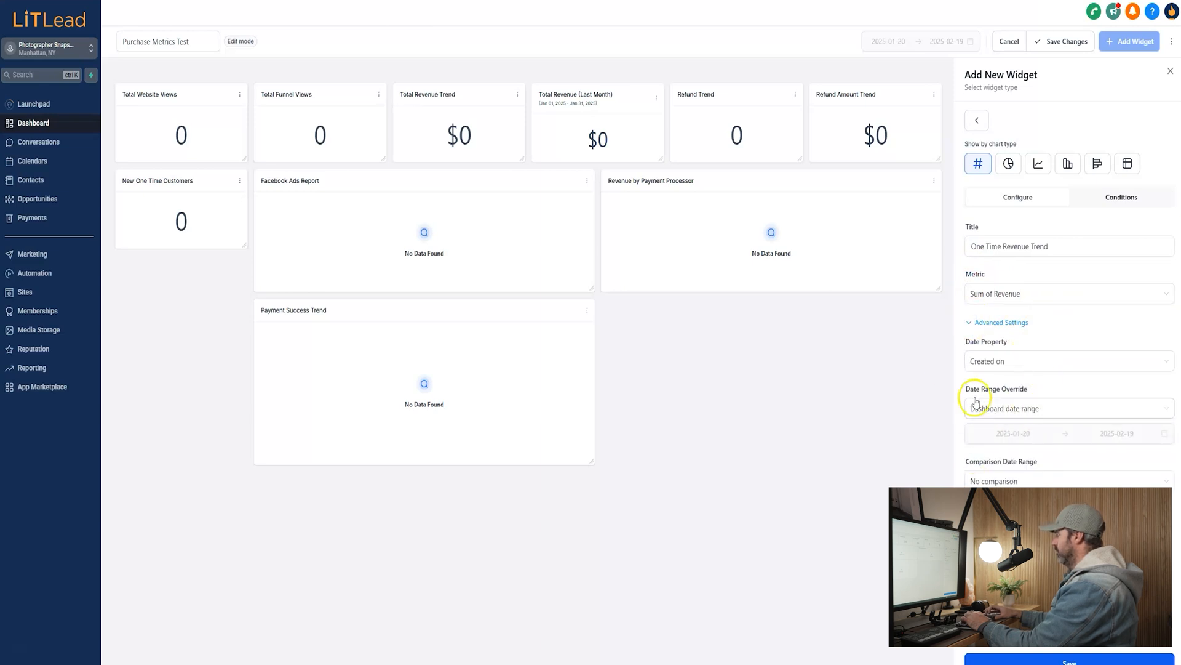
click(969, 322)
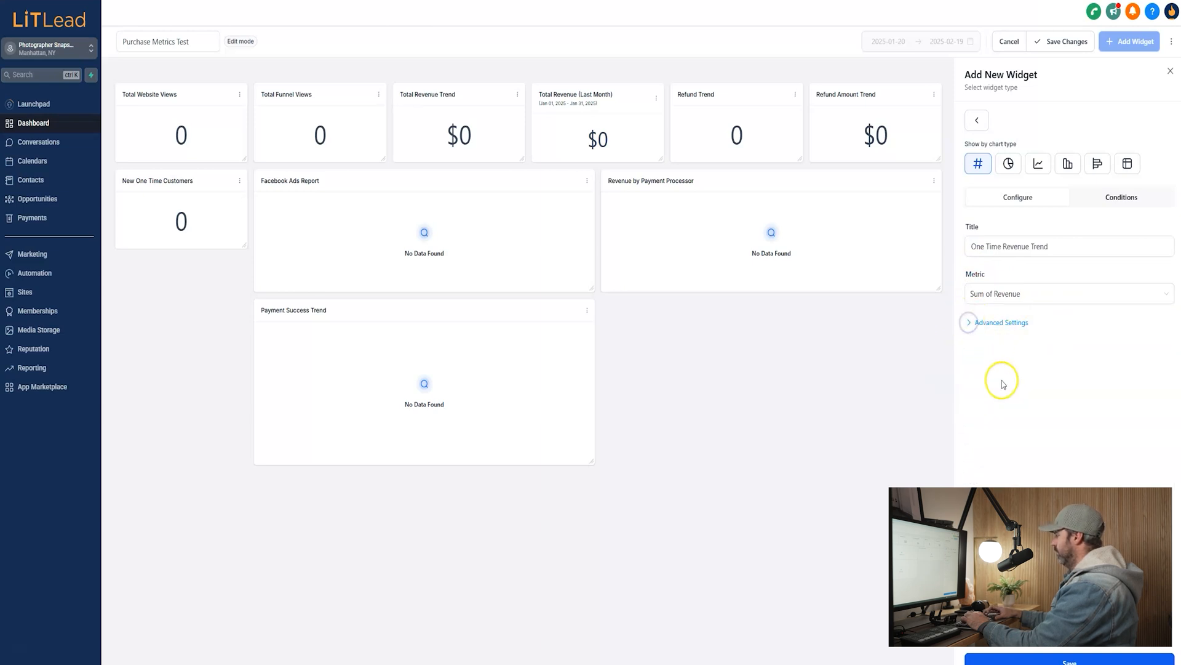
click(1039, 661)
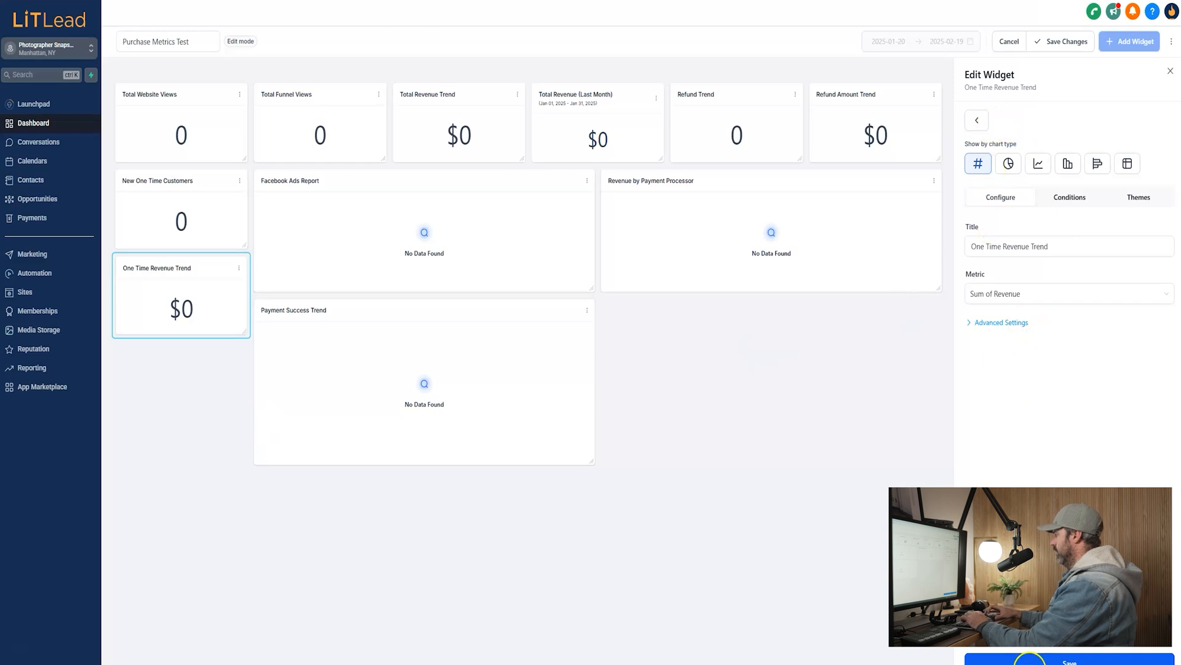
Add the Subscription Creation Trend widget from Payments as a numeric chart and place it under One Time Revenue Trend.
click(977, 119)
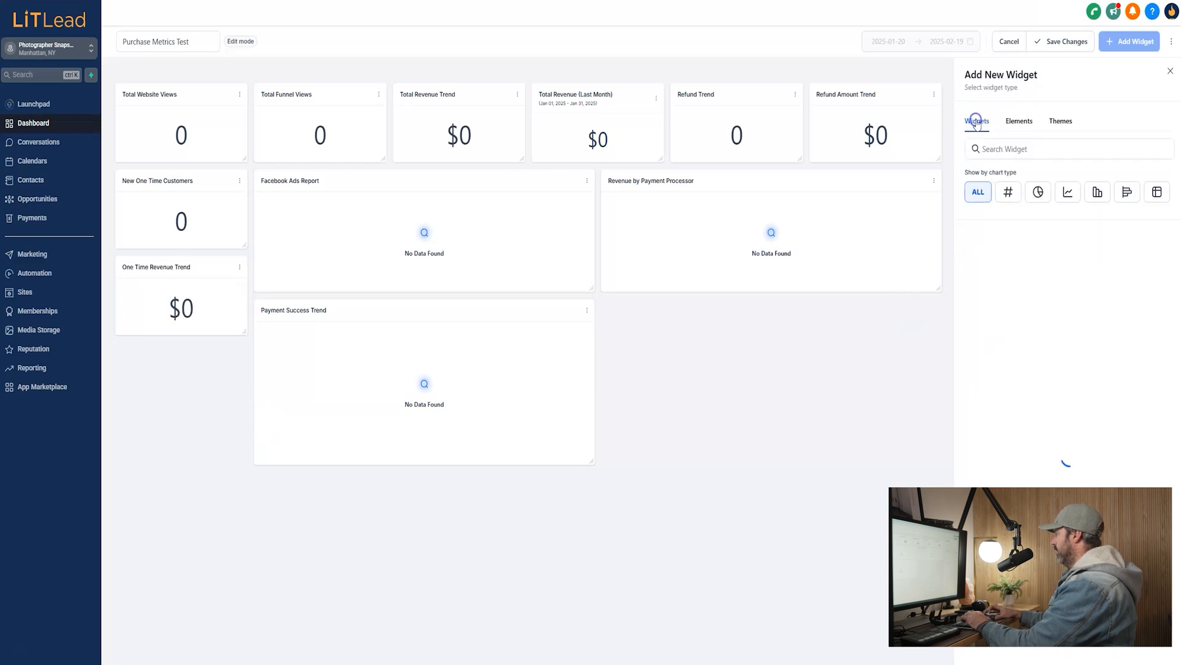
click(970, 456)
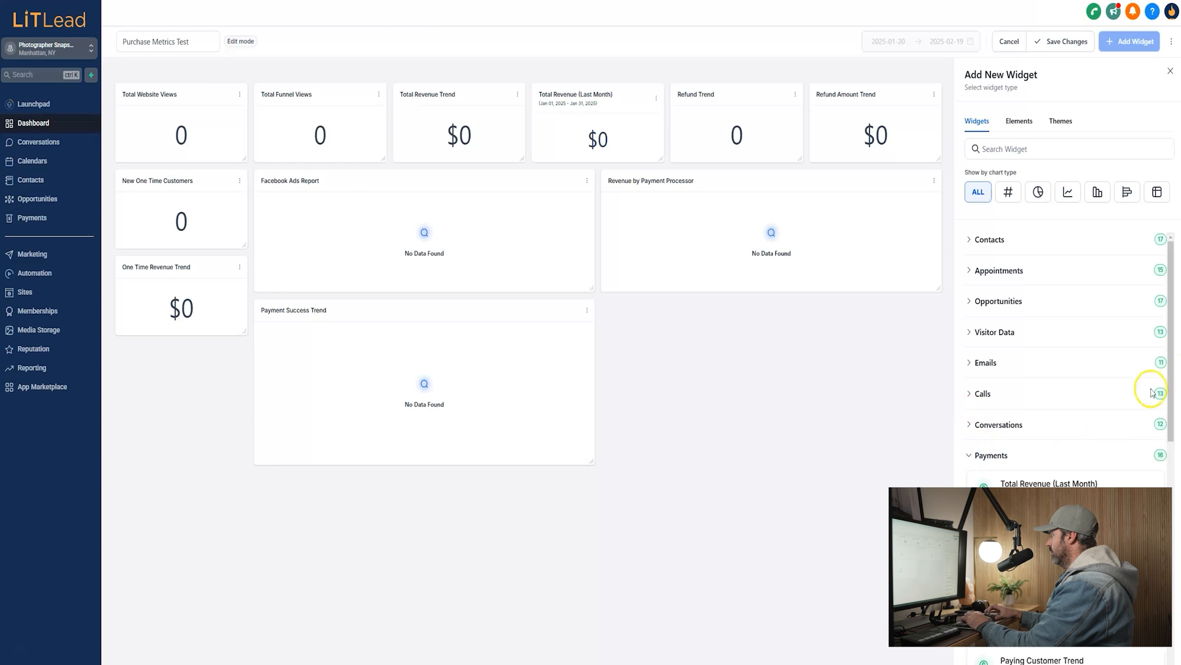
drag(1172, 315, 1172, 510)
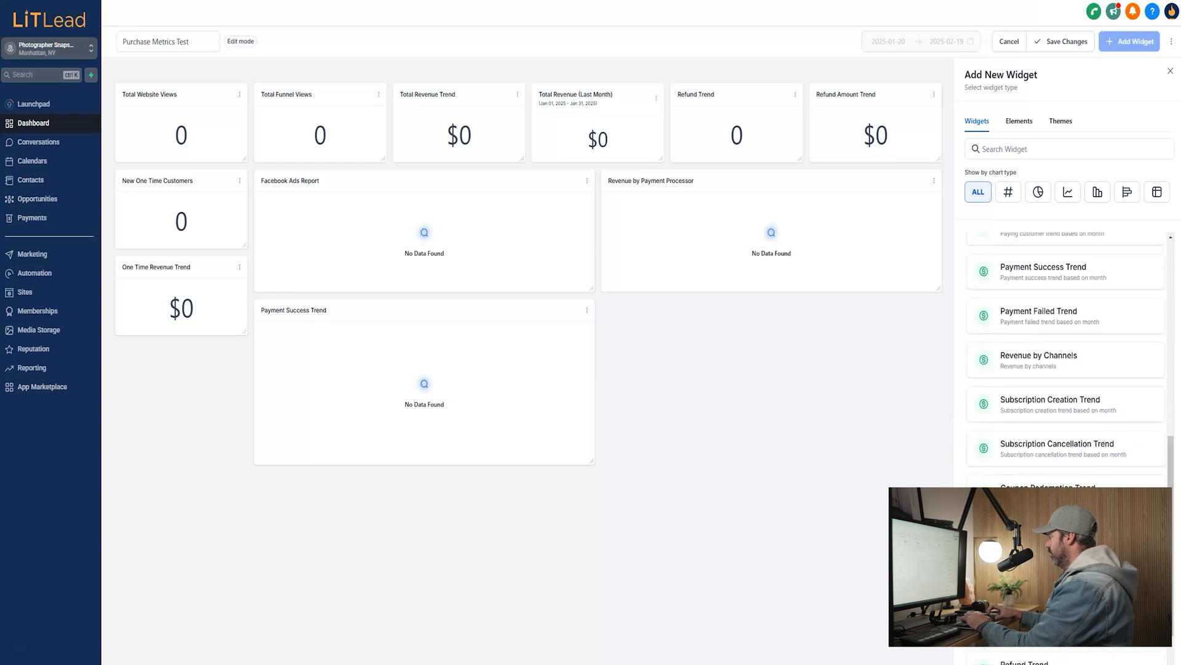
click(1025, 404)
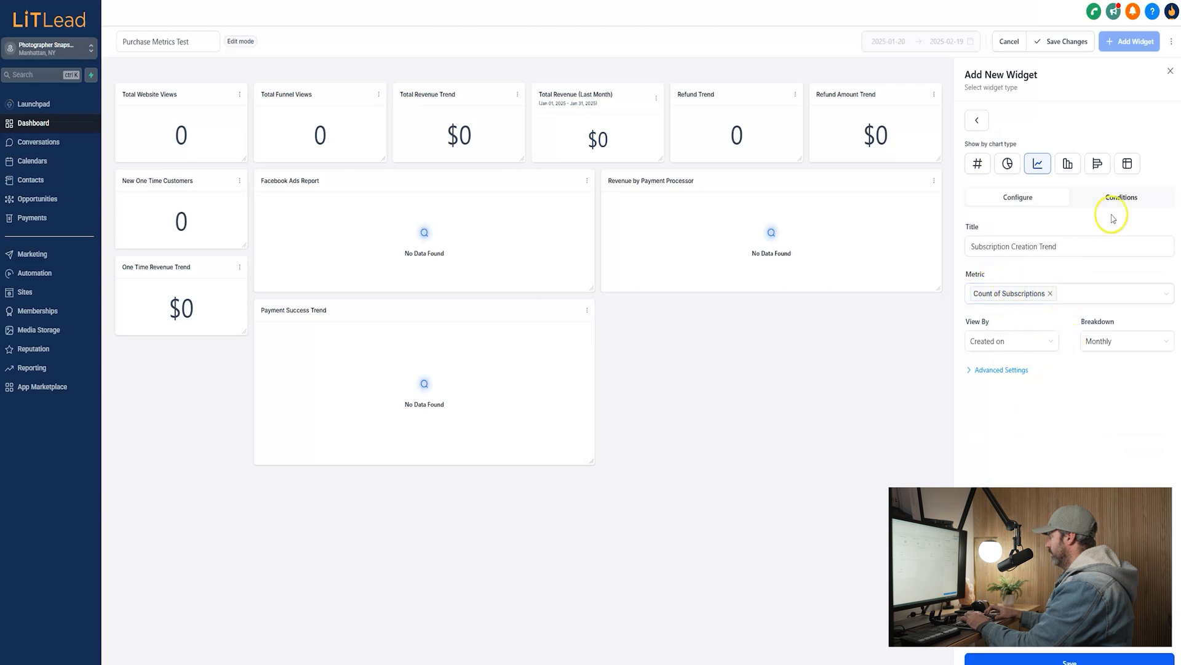
click(1122, 197)
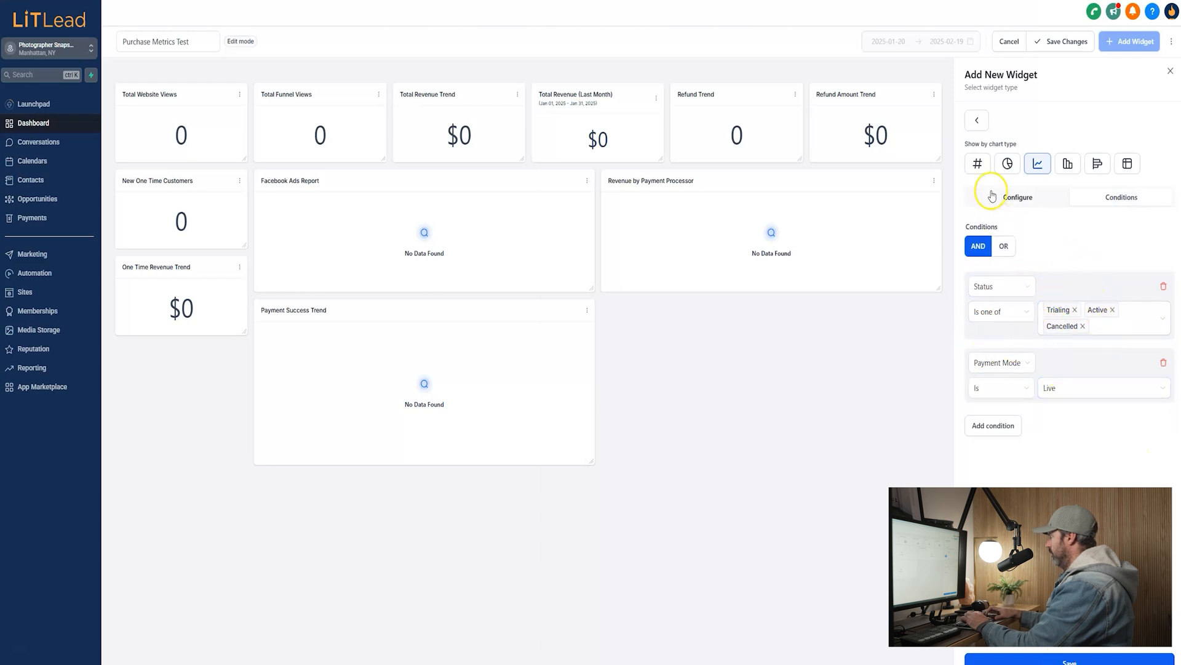
click(978, 163)
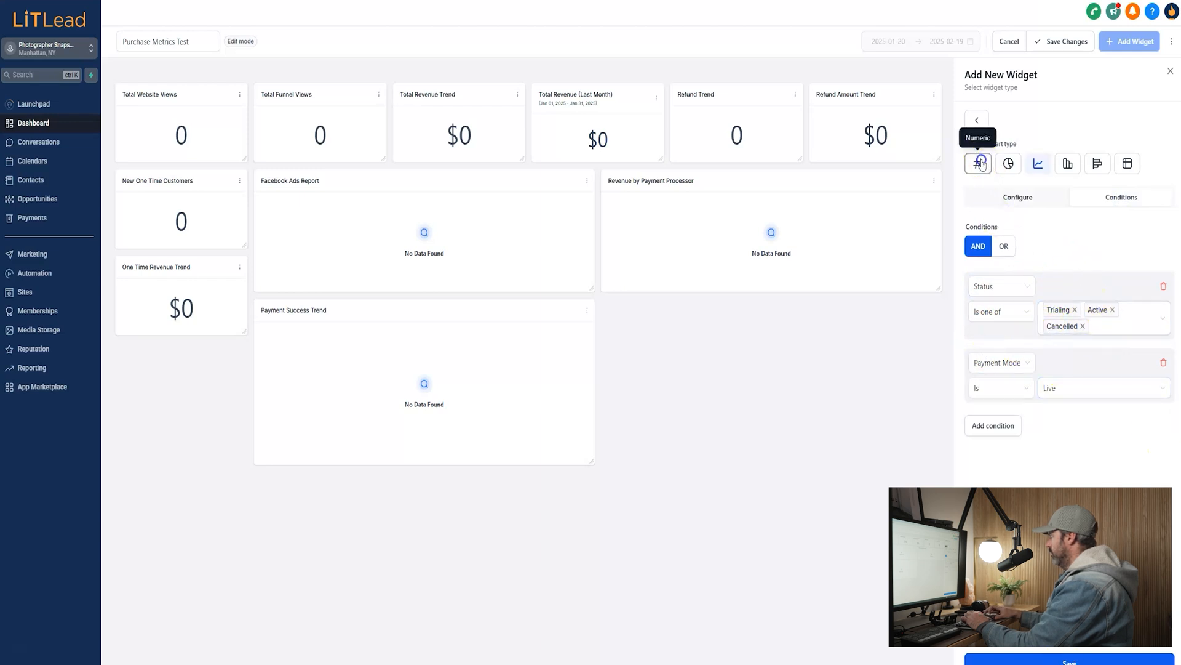
click(1030, 661)
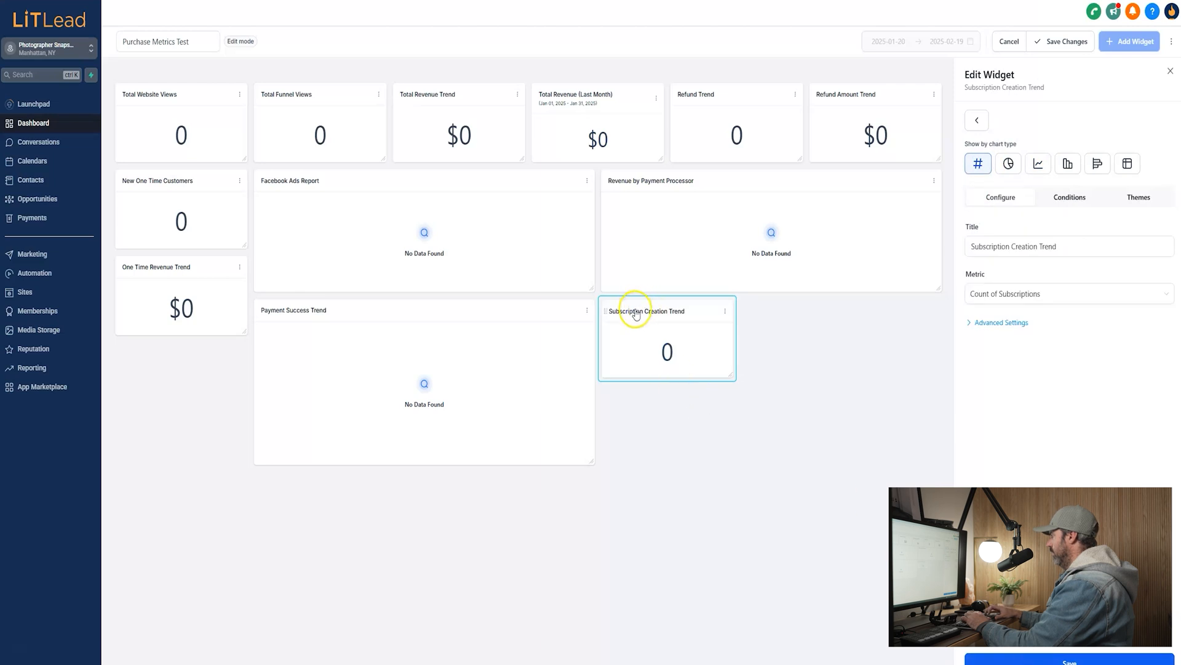
drag(637, 314, 150, 356)
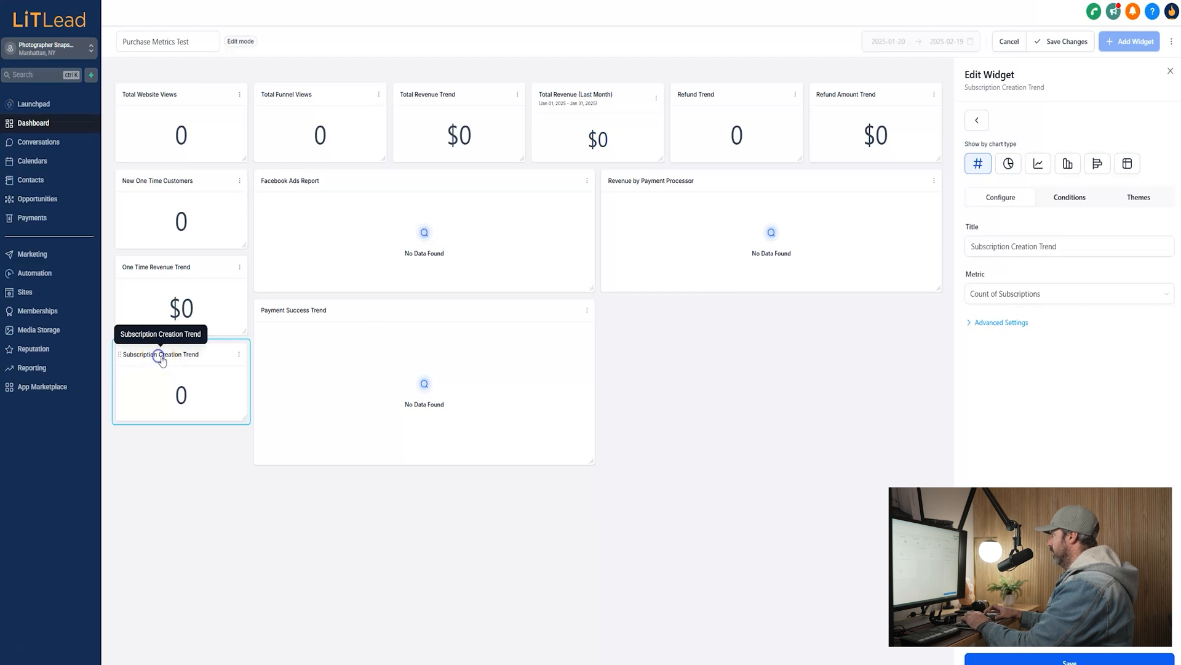
Retitle the Subscription Creation Trend widget as New Subscription Customers and save it.
click(1077, 246)
key(BackSpace)
key(BackSpace)
key(BackSpace)
key(BackSpace)
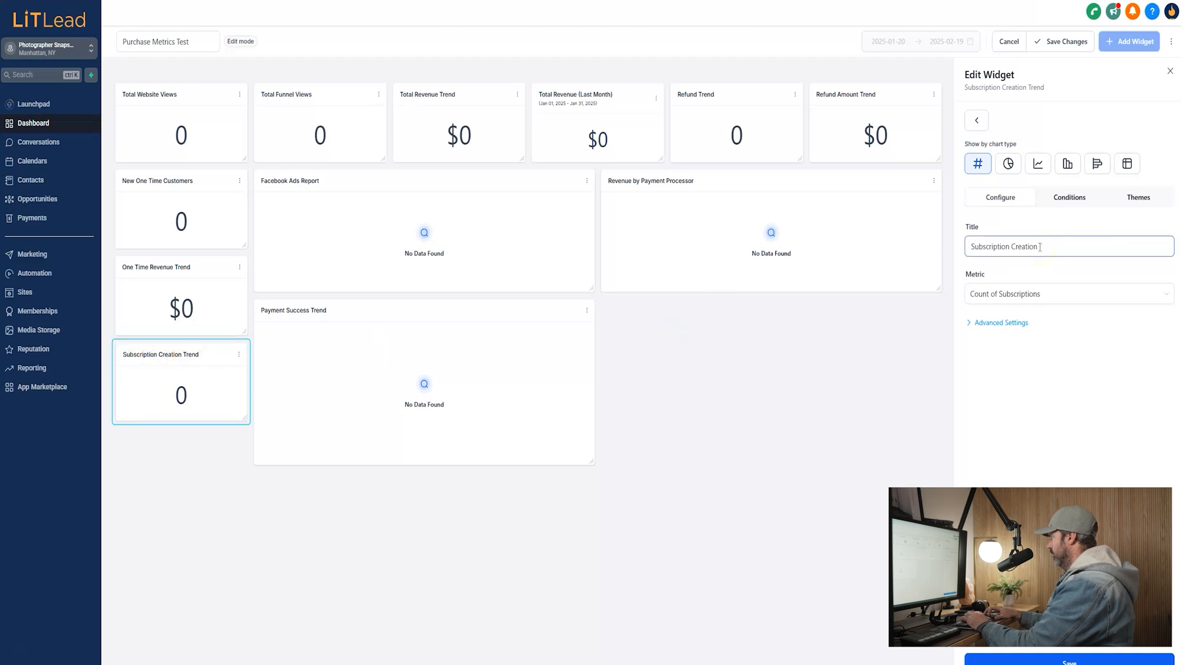
key(Home)
text(New)
click(1072, 248)
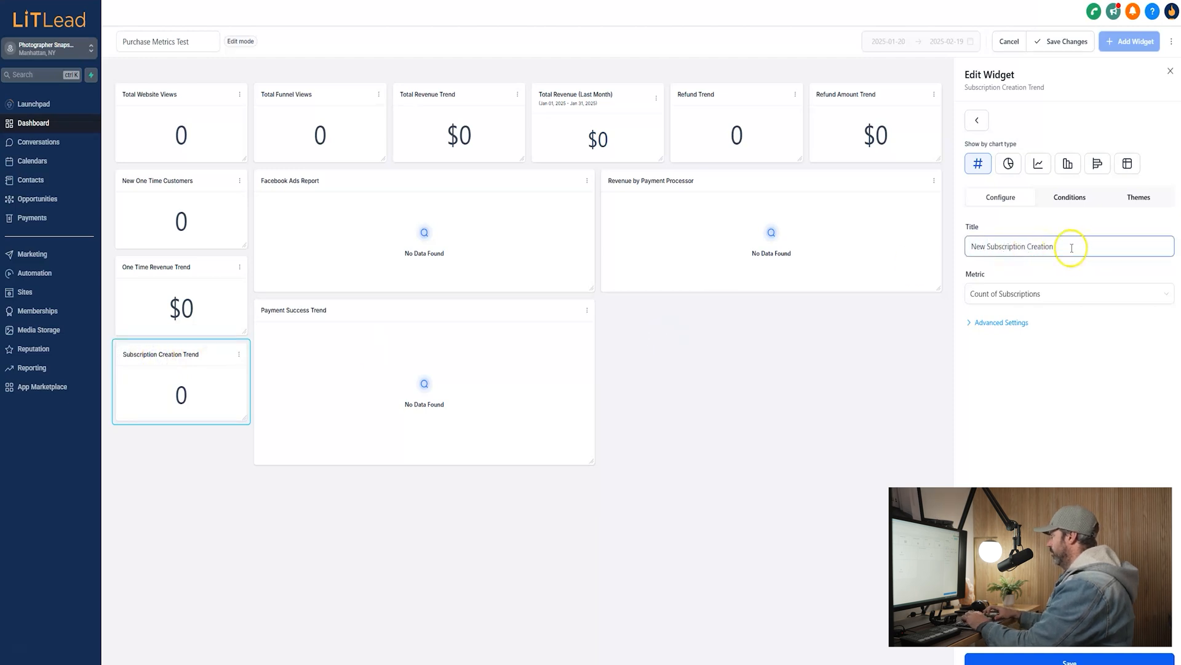
text(u)
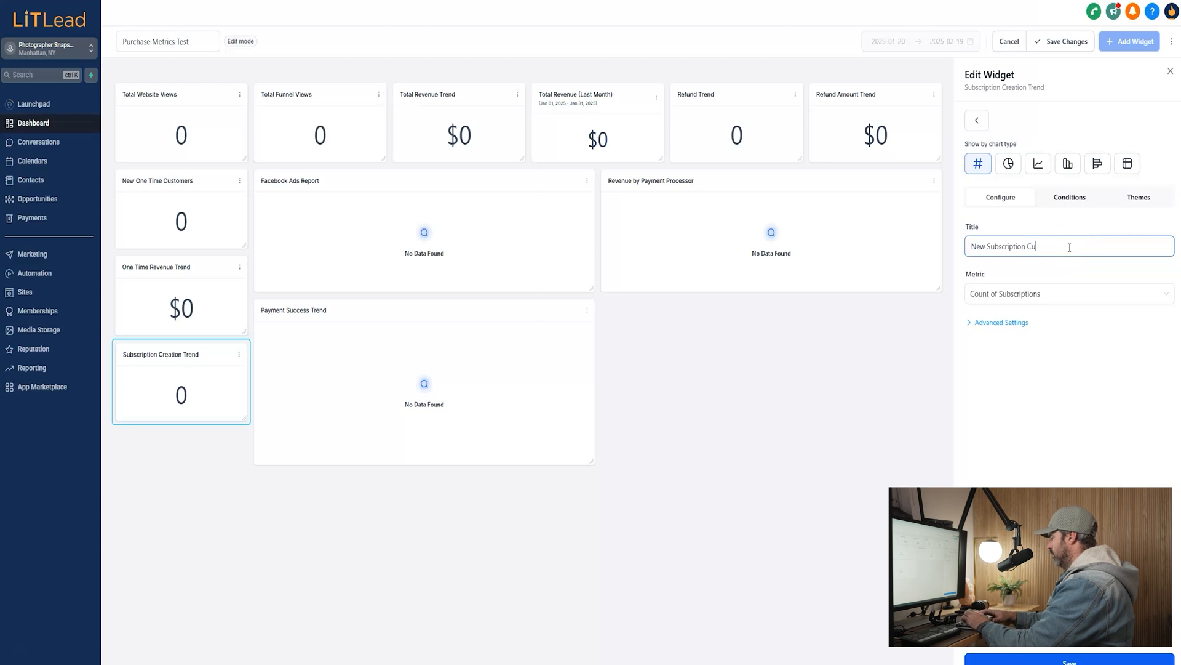
text(stomers)
click(1023, 483)
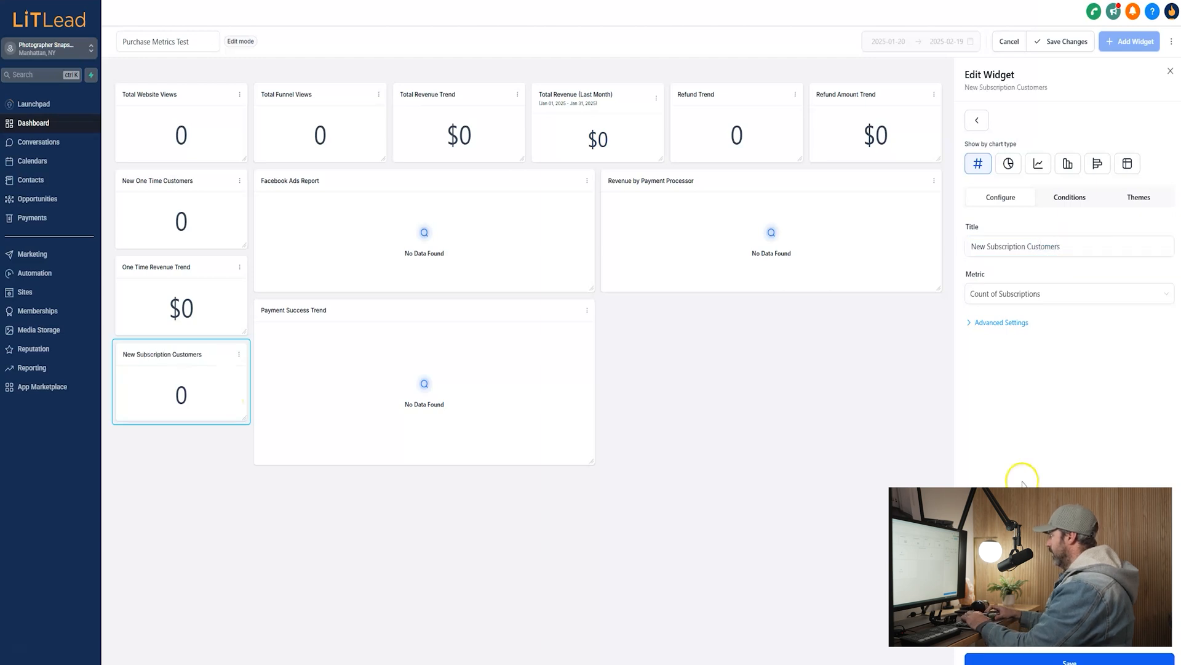
Add the Recurring Revenue Trend widget from Payments as a numeric chart and place it under New Subscription Customers.
click(980, 122)
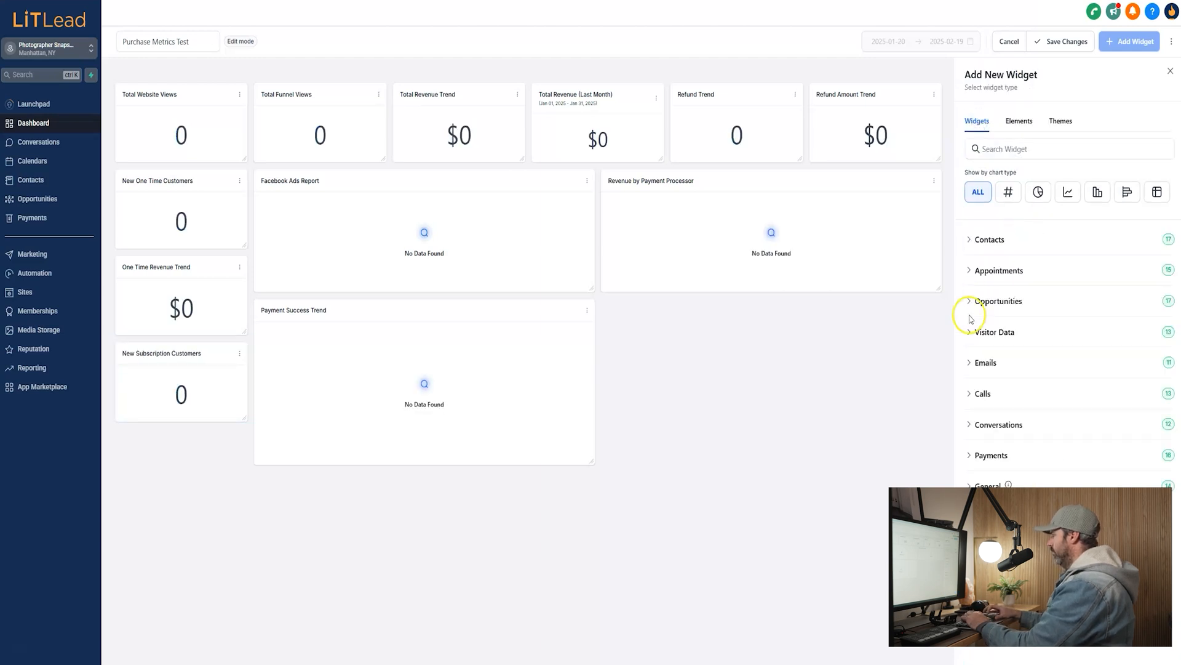
click(970, 456)
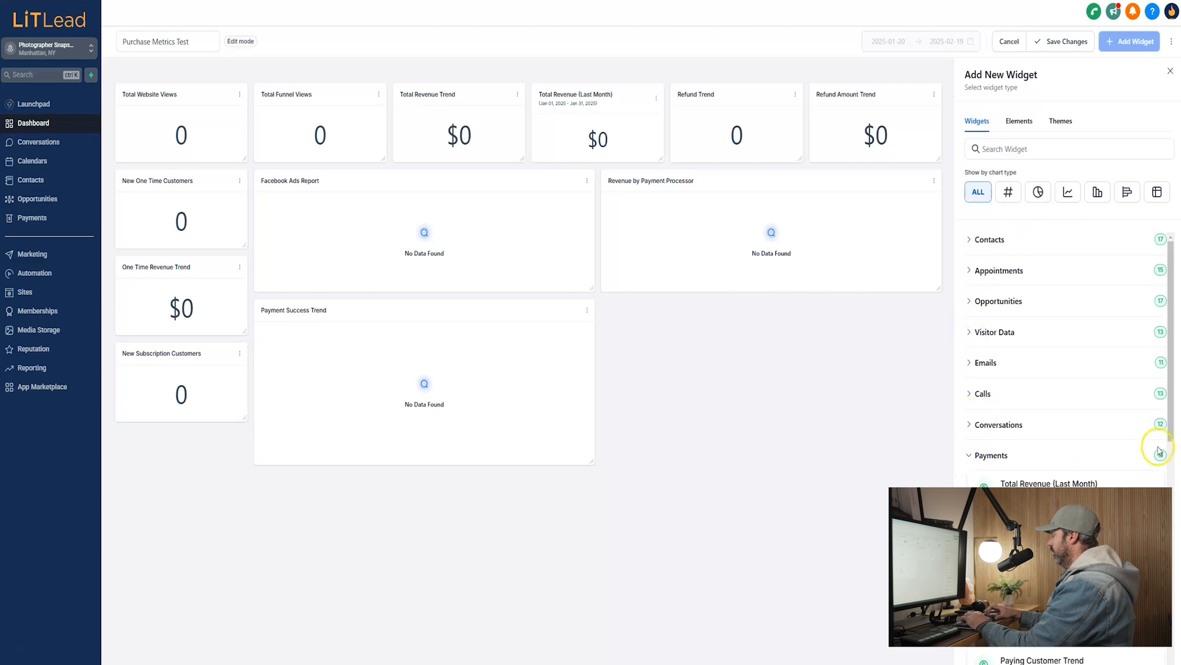
drag(1171, 336, 1163, 448)
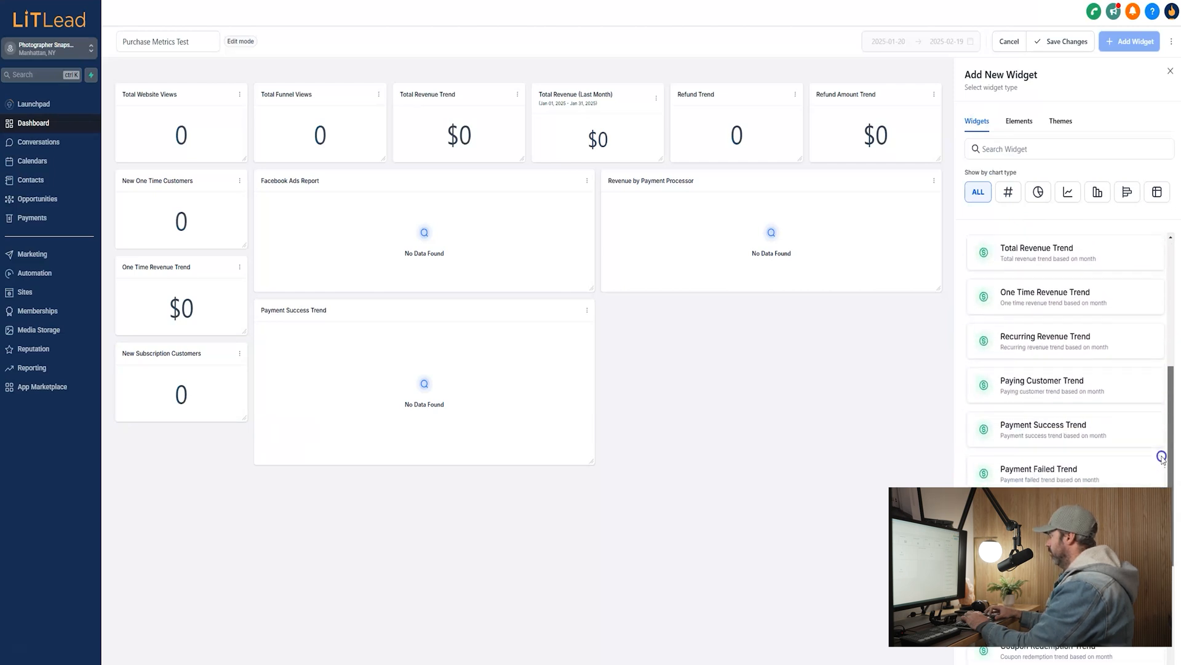
click(1030, 343)
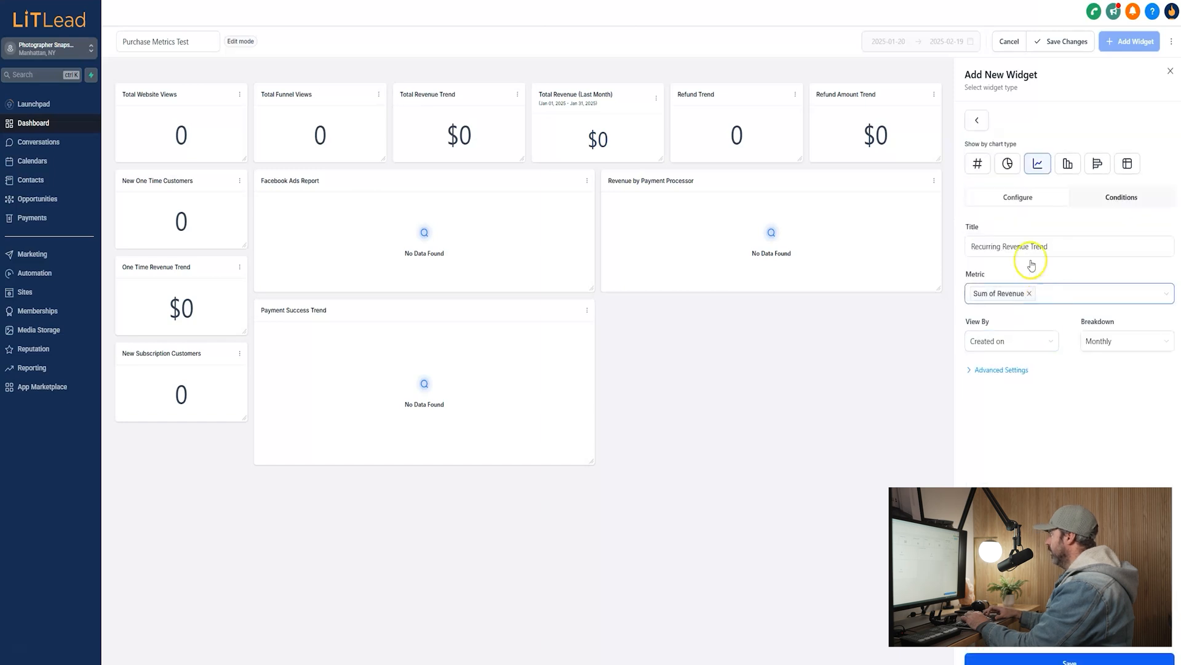
click(976, 167)
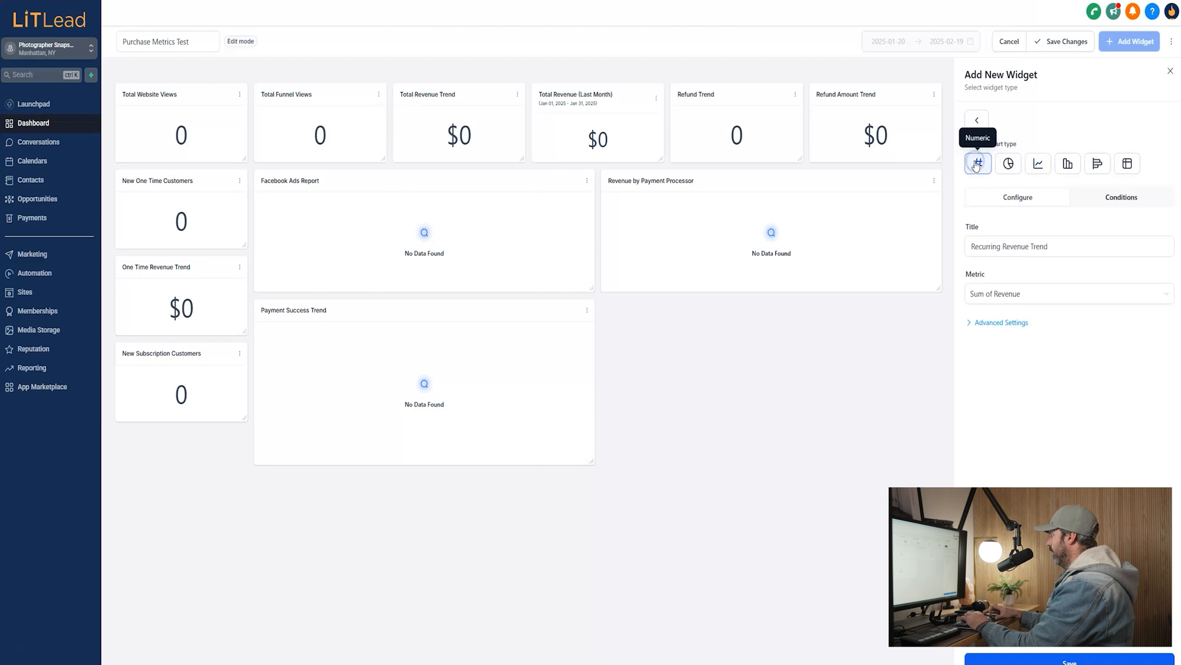
click(1104, 197)
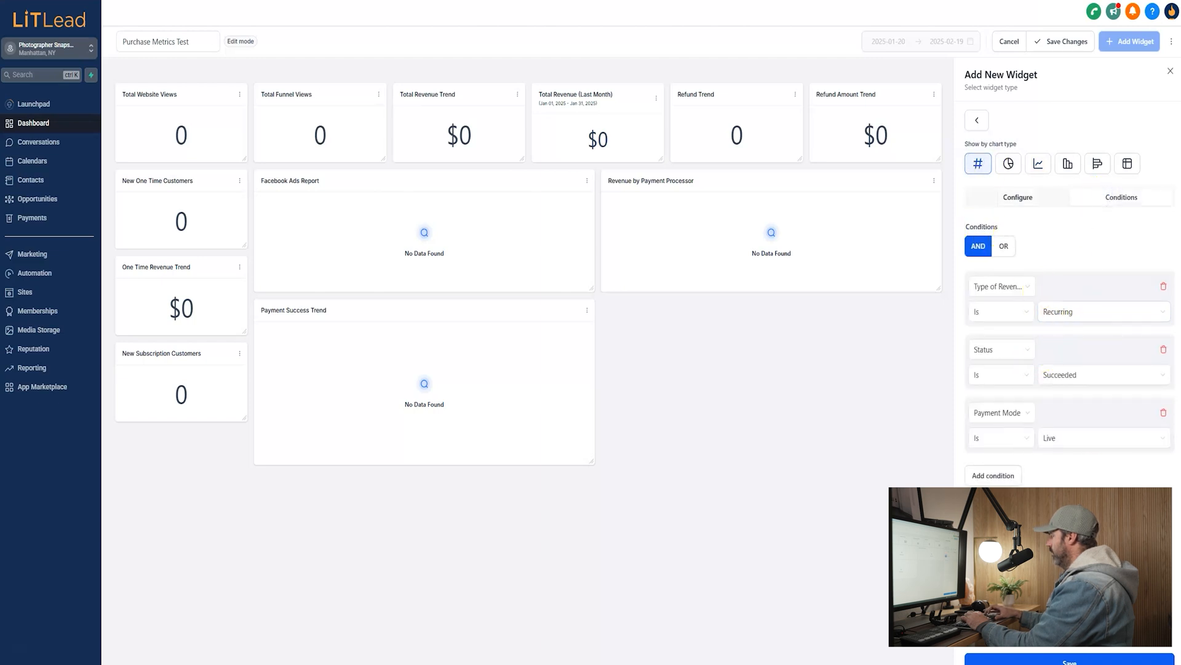
click(1058, 661)
drag(605, 328, 127, 437)
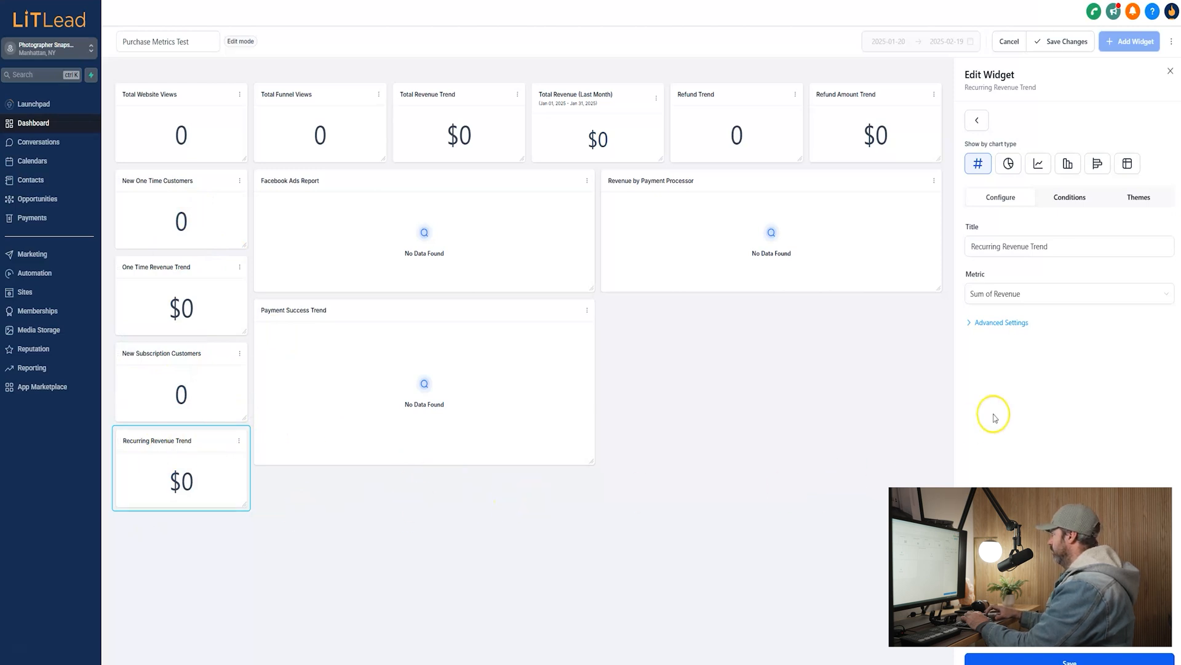
Start a One Time Revenue Trend line chart widget from Payments and add Count of Transactions to its Sum of Revenue metric.
click(976, 120)
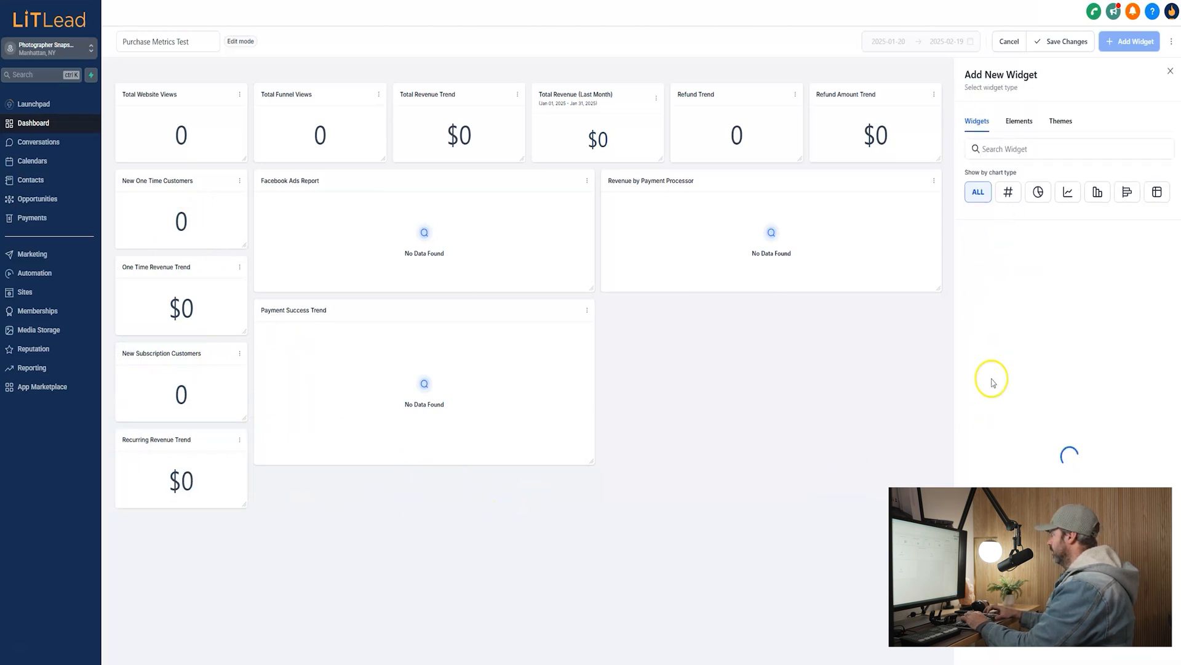
click(968, 456)
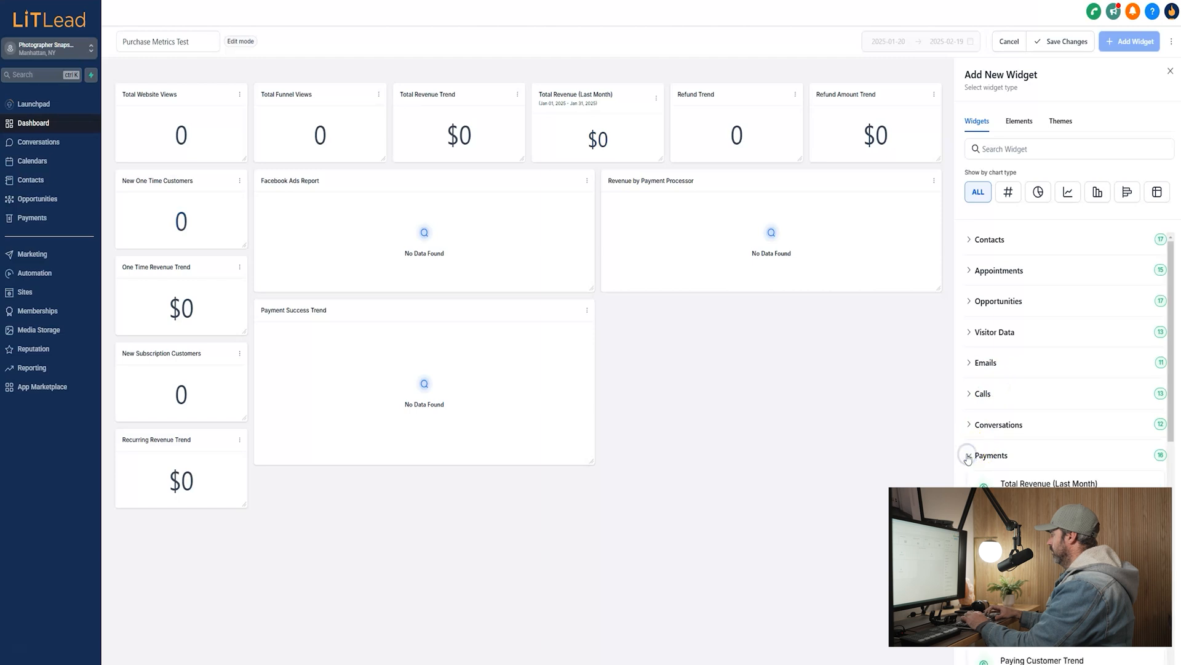
drag(1169, 317, 1169, 425)
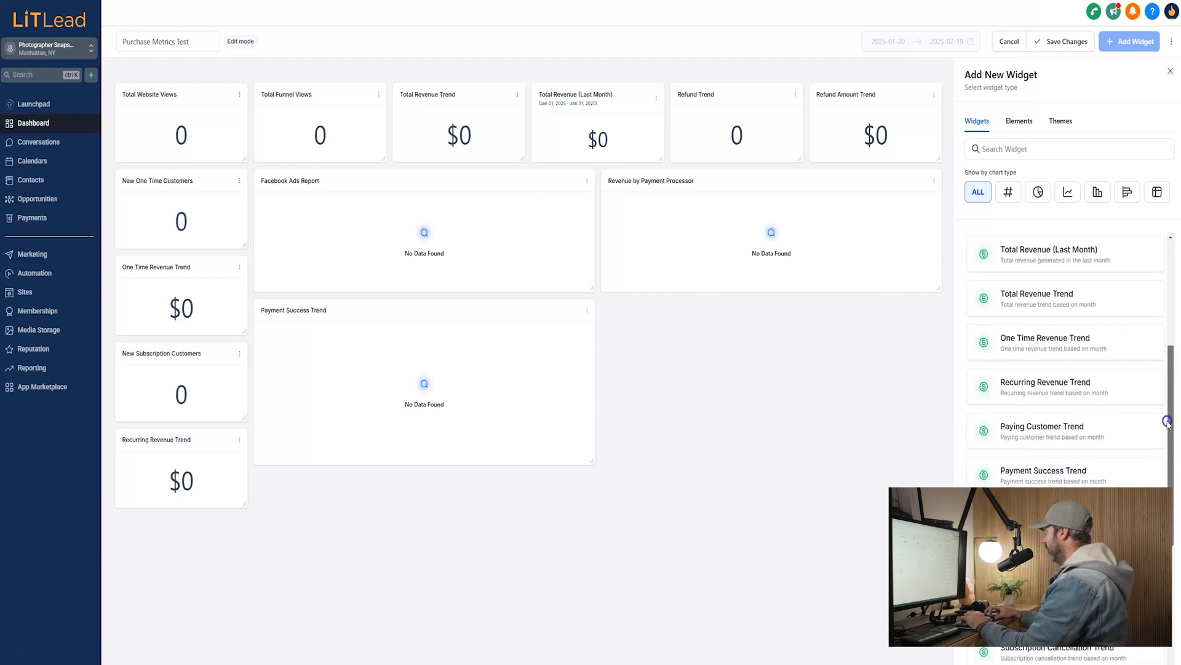
click(1022, 339)
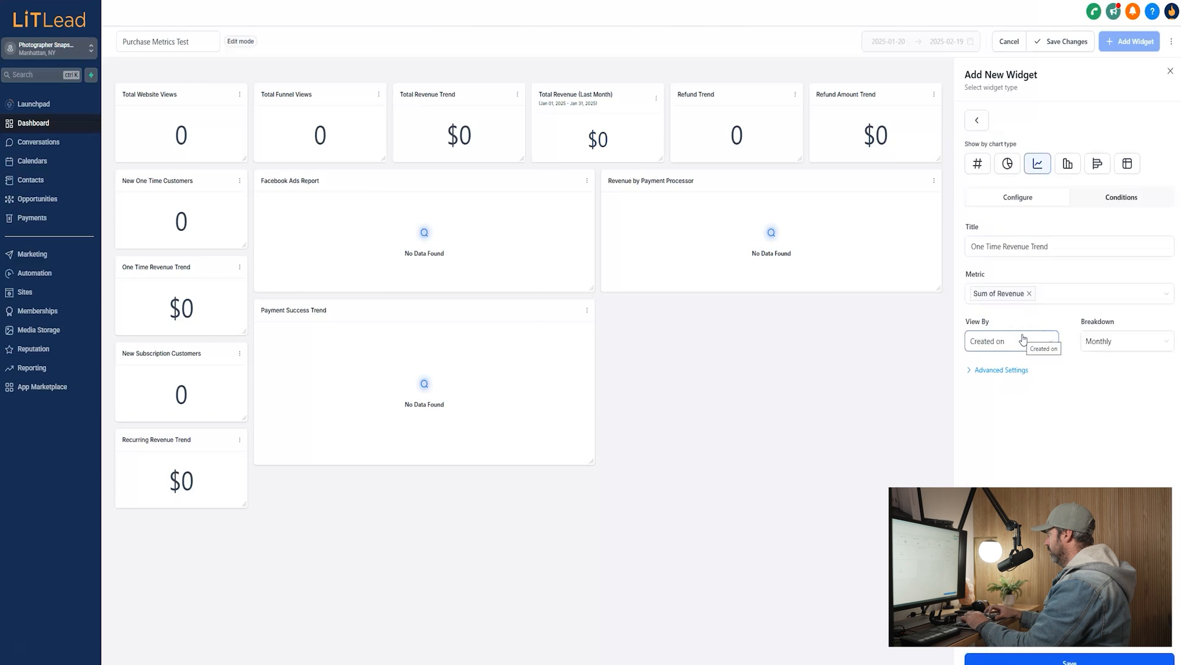
click(1067, 296)
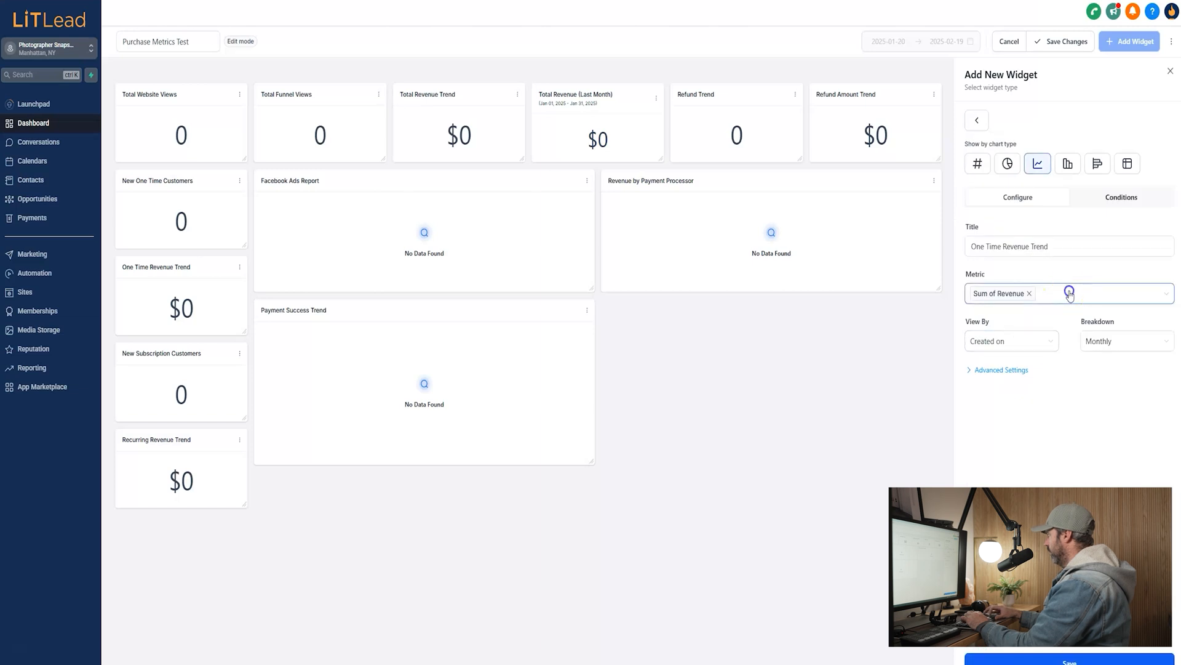
click(1070, 295)
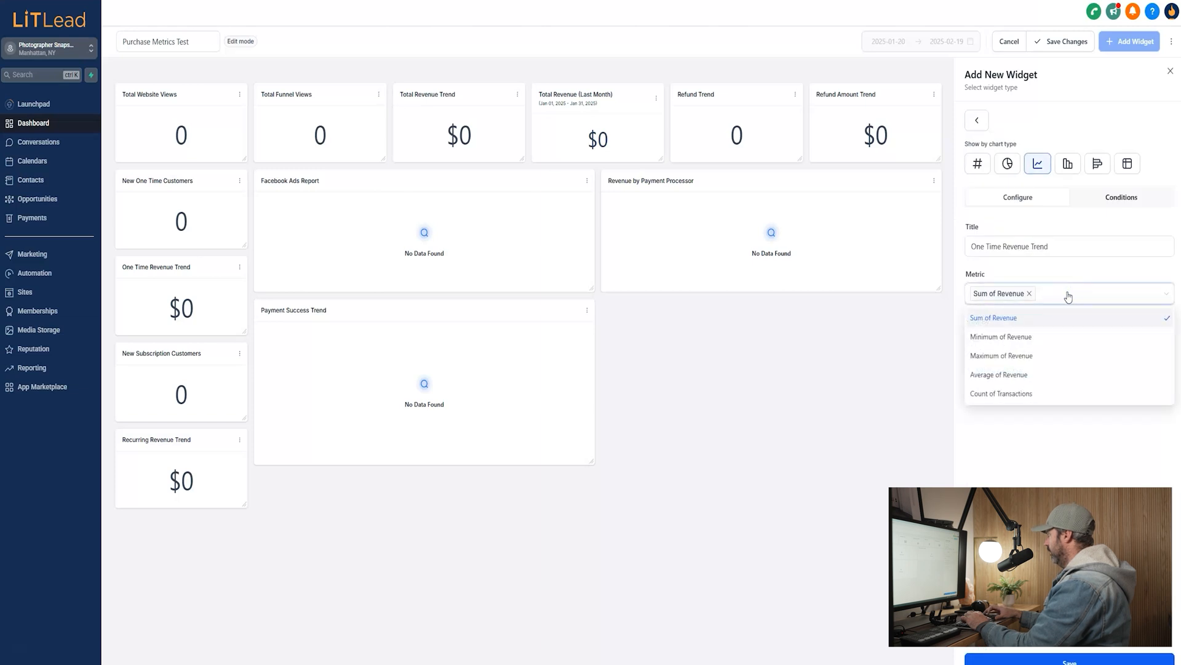
click(1028, 396)
click(1027, 396)
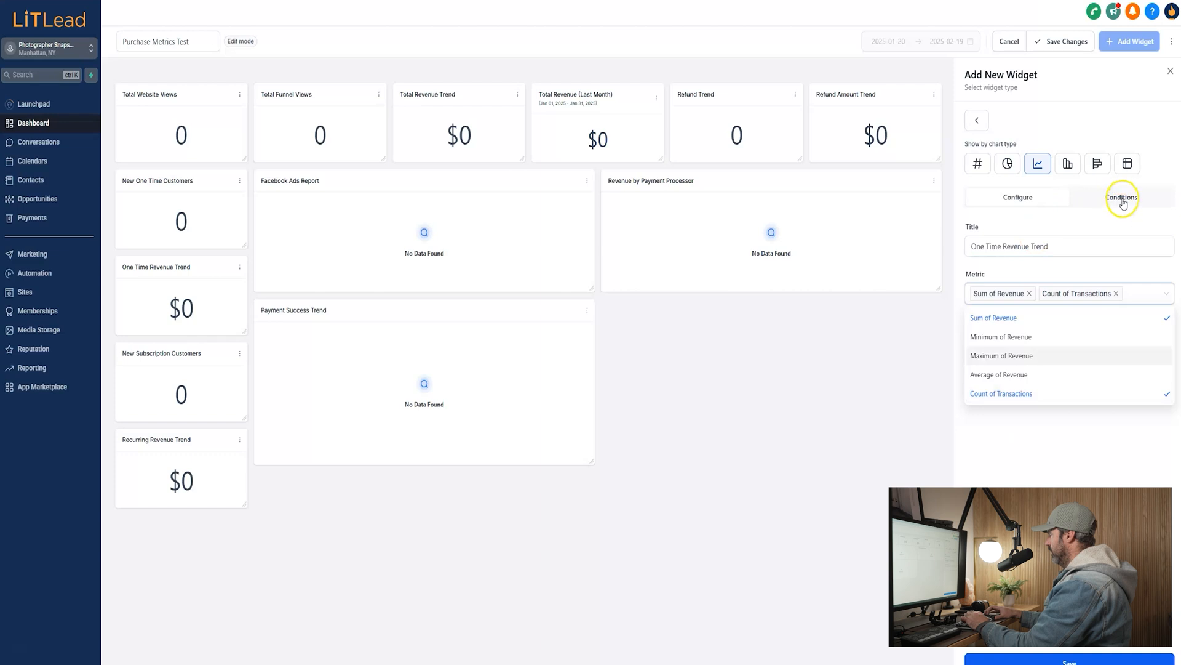
click(1040, 199)
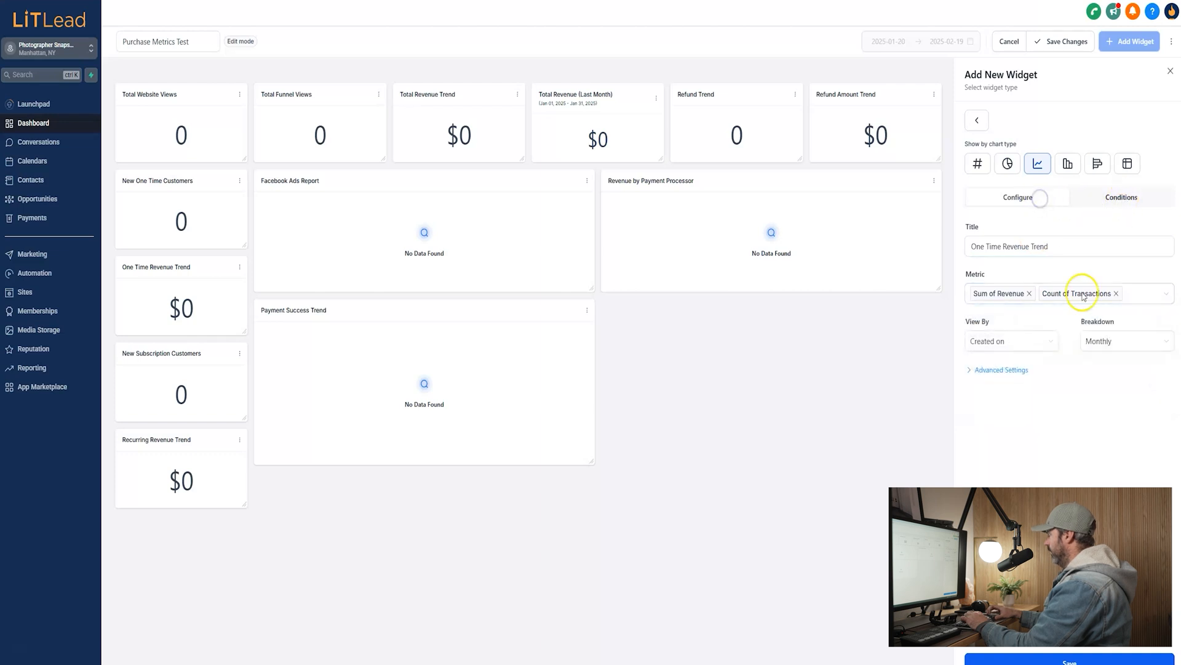
Set the One Time Revenue Trend line chart's breakdown to Daily, save it and place it under Payment Success Trend.
click(1111, 340)
click(1102, 370)
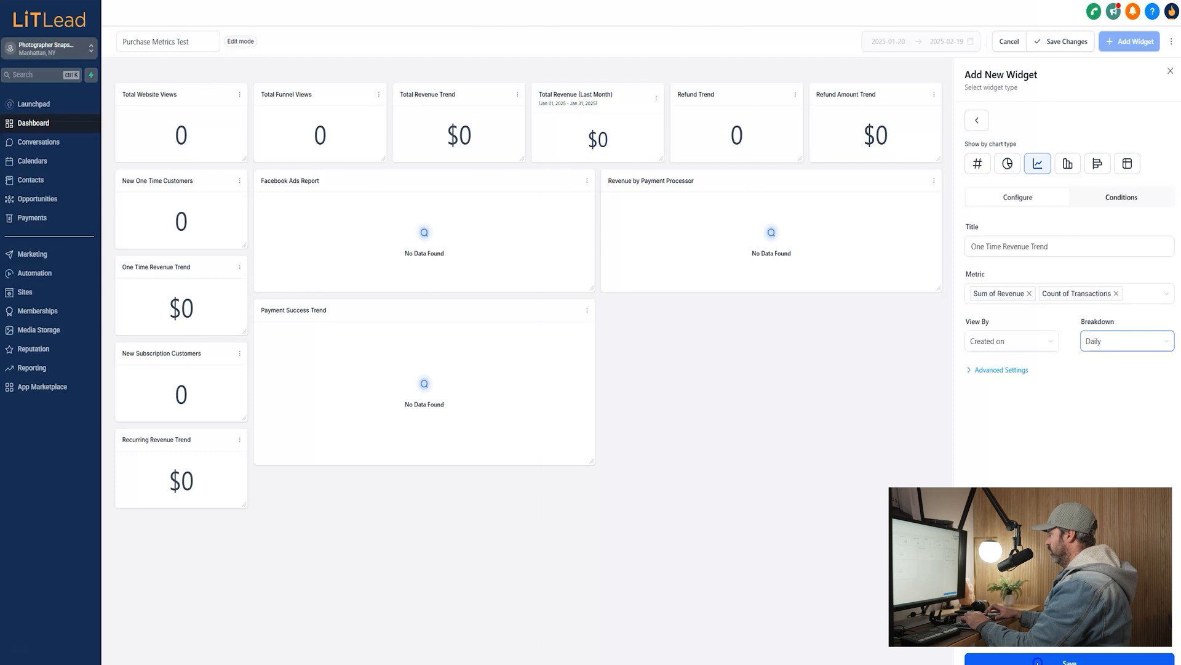
click(1037, 661)
drag(609, 311, 273, 492)
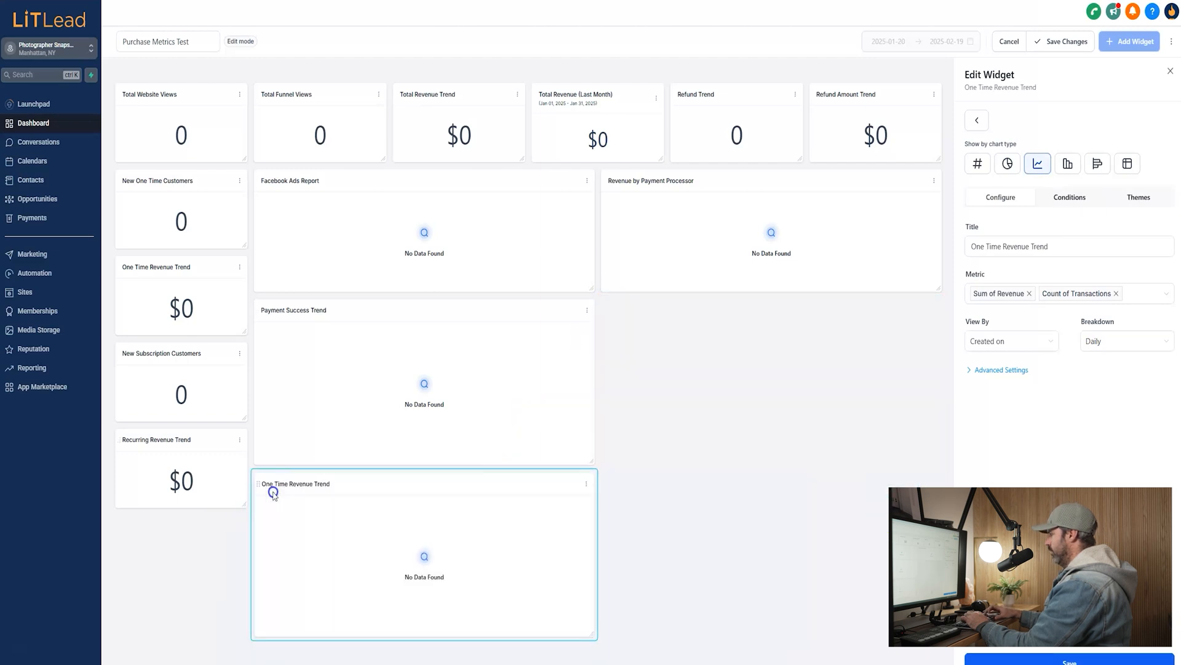